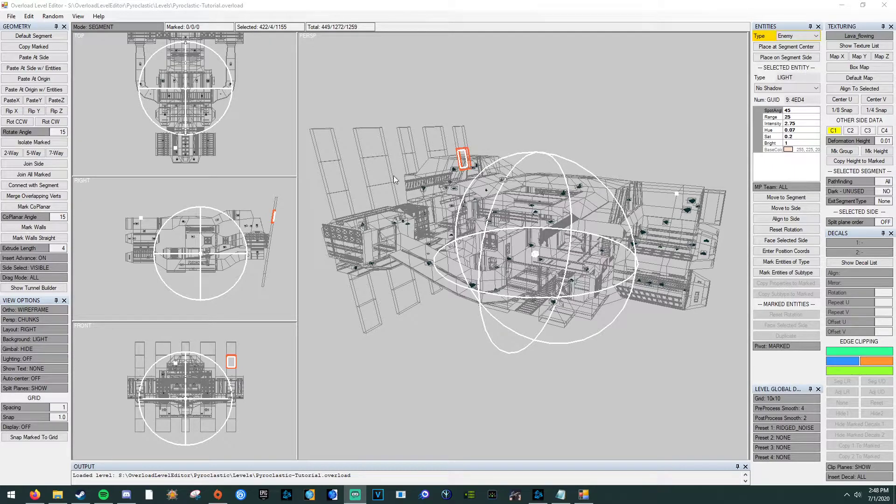
click(512, 202)
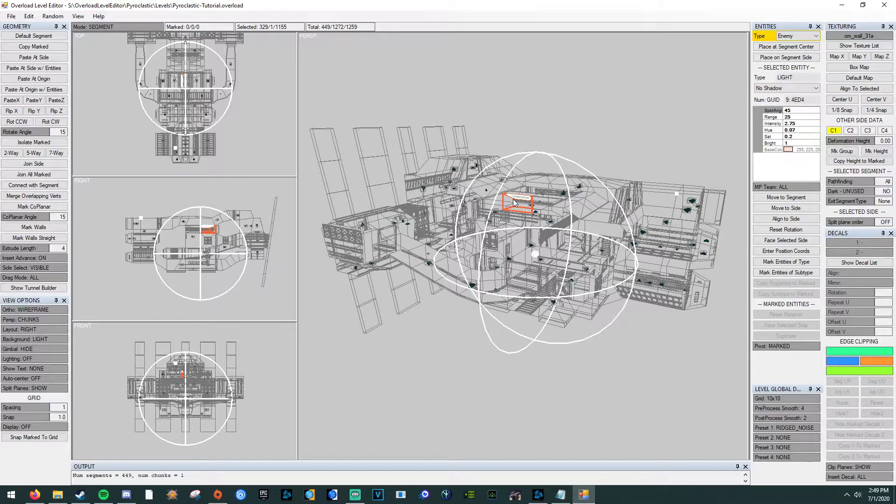
click(514, 199)
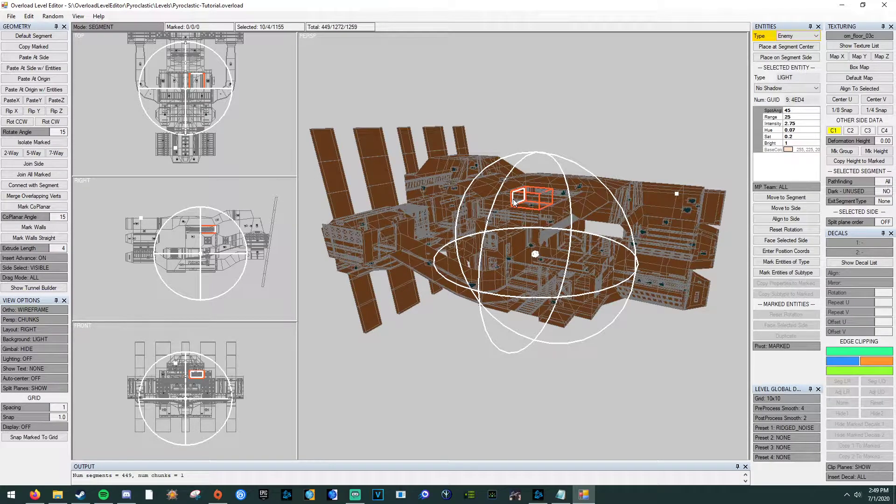
click(515, 204)
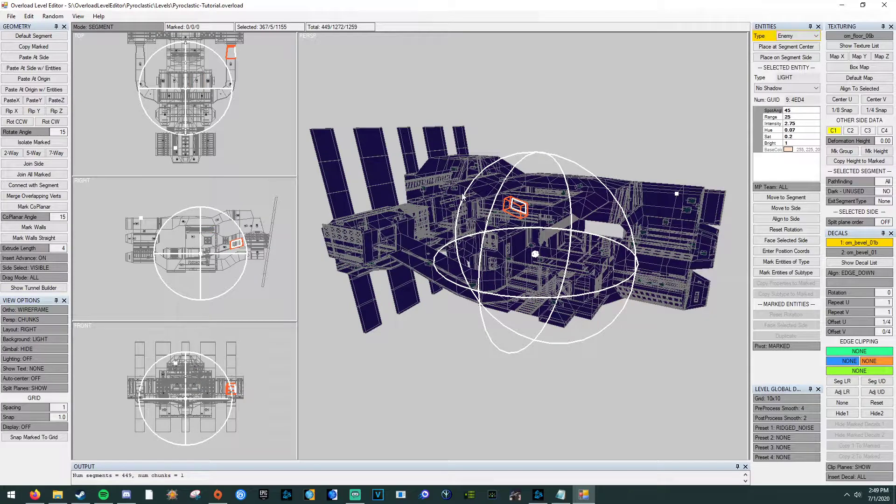
click(463, 197)
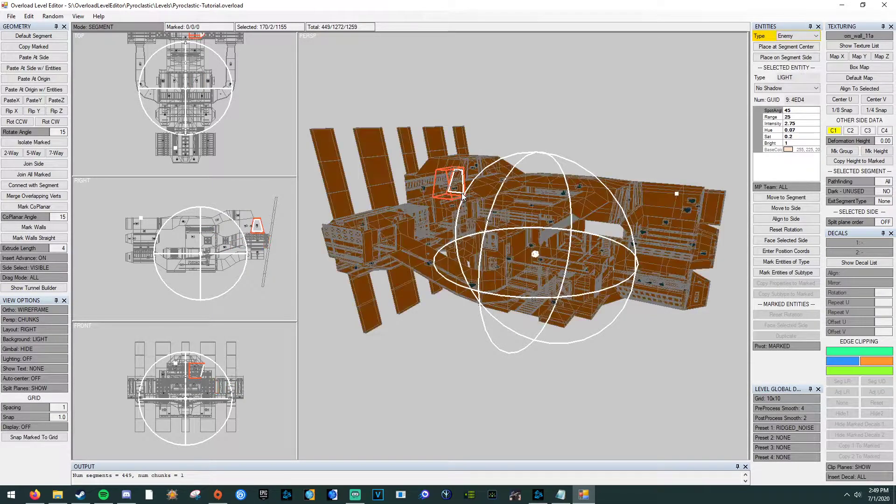
click(508, 201)
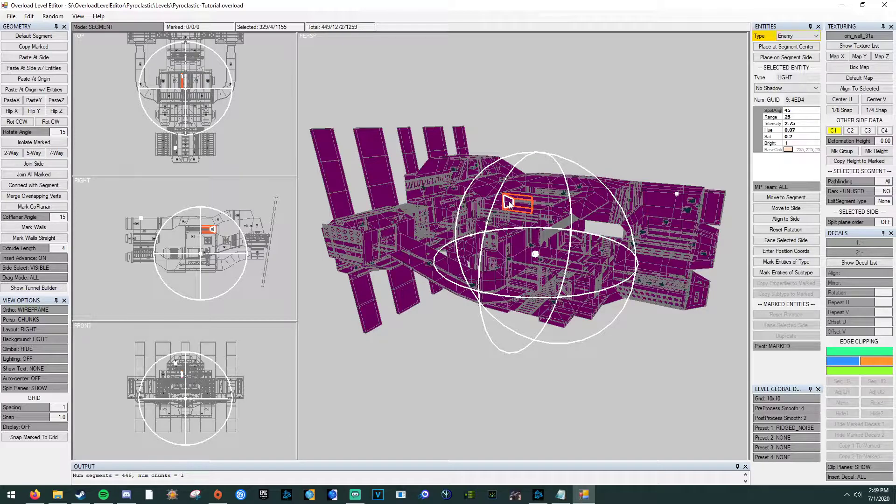
Set the split plane order to 0 on side 5 of segment 253, where the upper corridor joins the end section
click(629, 215)
right_drag(477, 245, 584, 214)
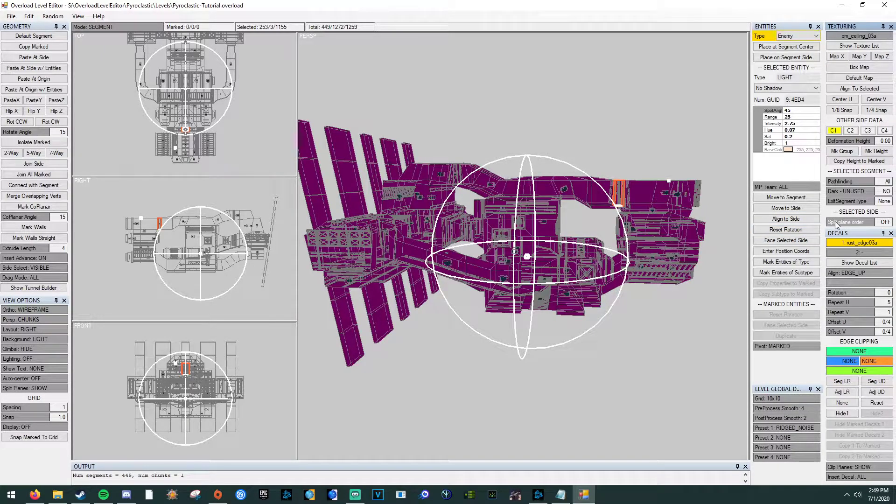
right_drag(587, 200, 581, 214)
click(581, 214)
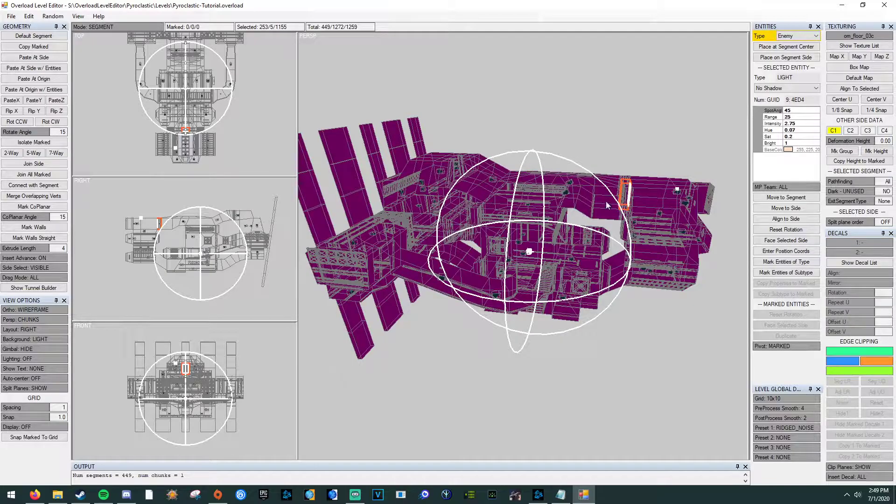
click(838, 225)
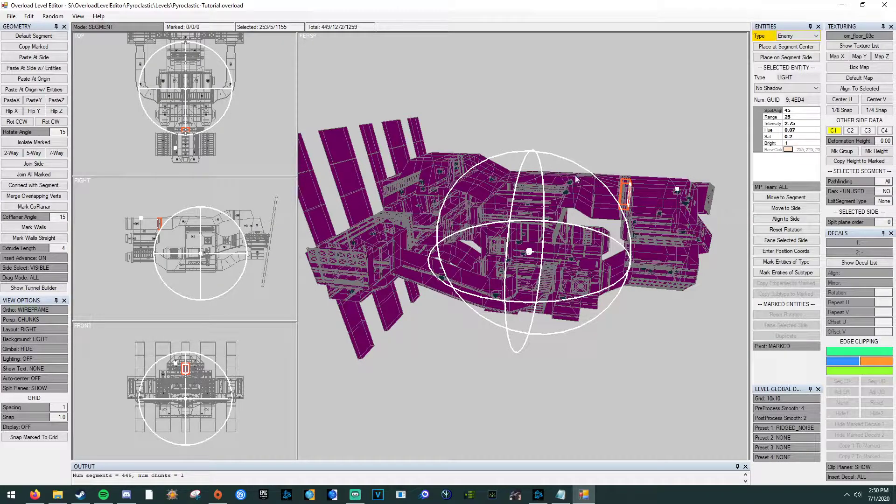
Examine how the split plane at the upper corridor divides the level into chunks, checking the end section from several angles
middle_drag(612, 182, 582, 159)
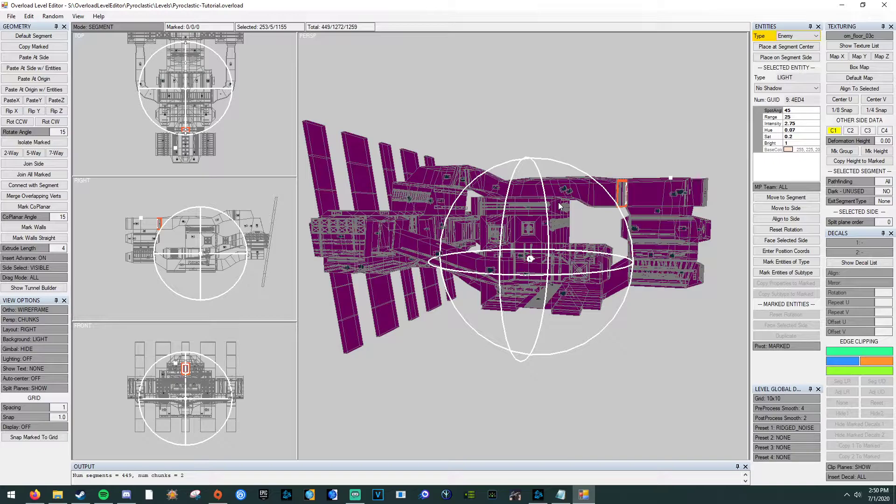
click(550, 183)
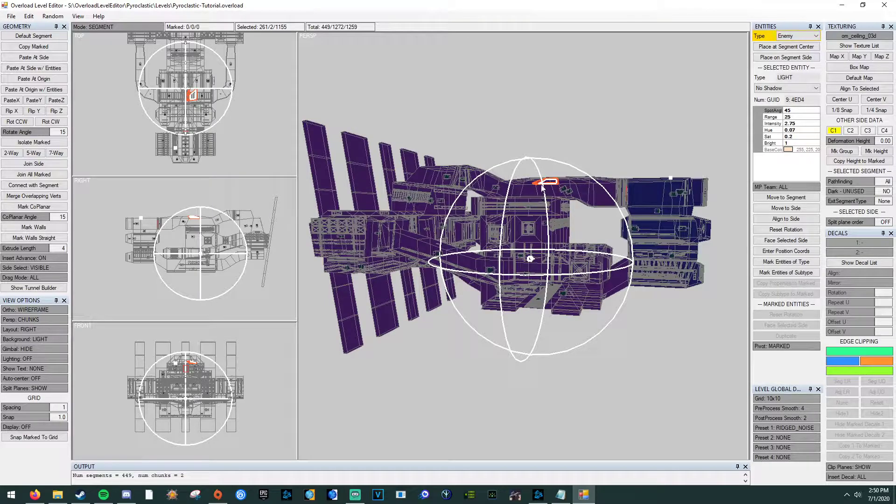
click(606, 213)
middle_drag(615, 212, 590, 220)
scroll(568, 192, up, 6)
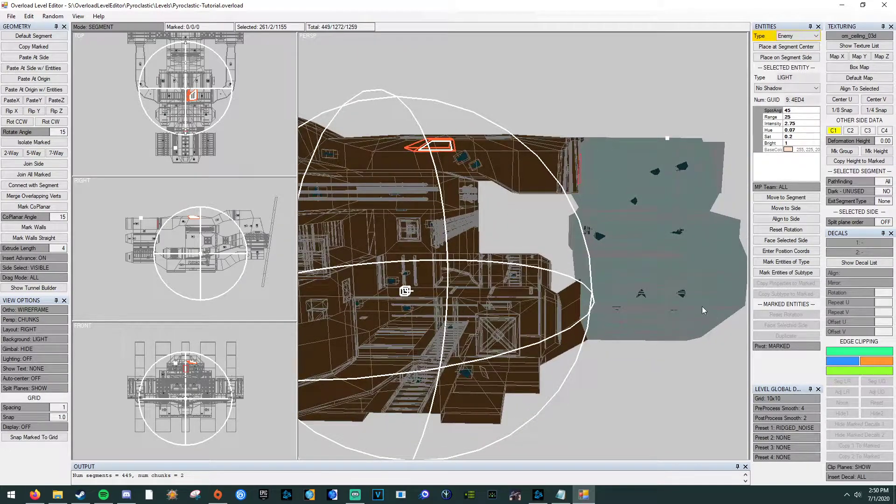
middle_drag(704, 307, 552, 145)
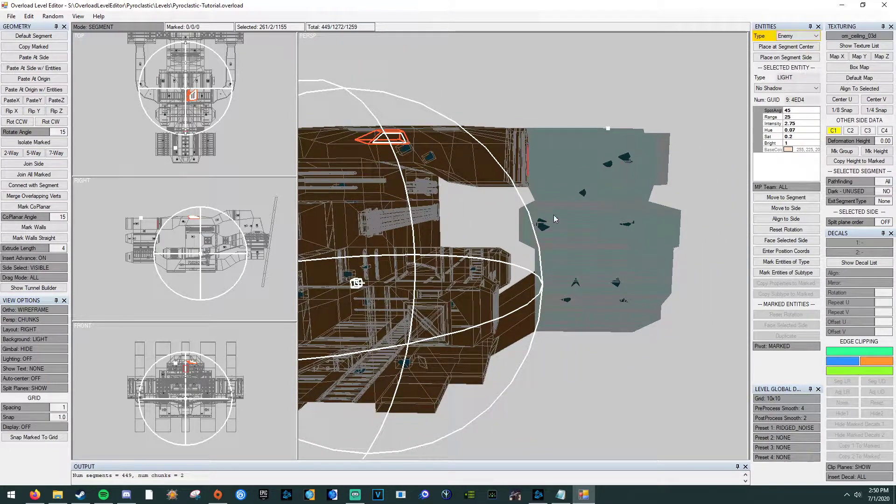
scroll(584, 224, up, 4)
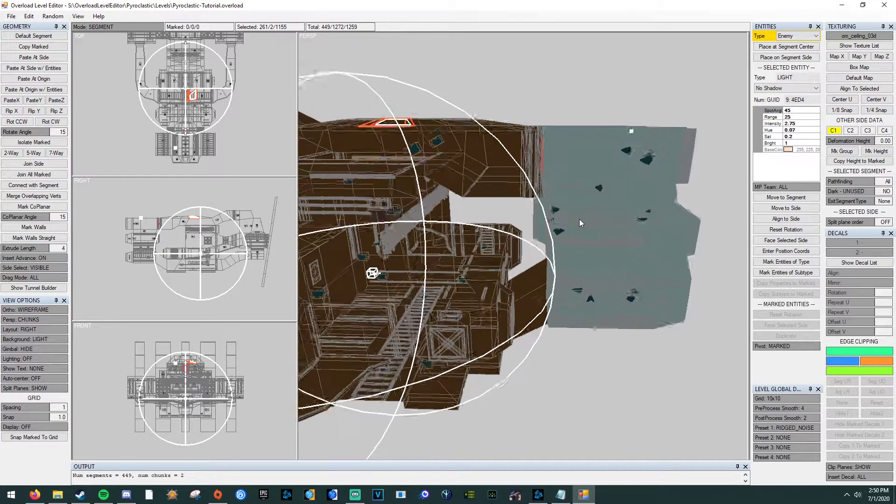
middle_drag(581, 224, 537, 158)
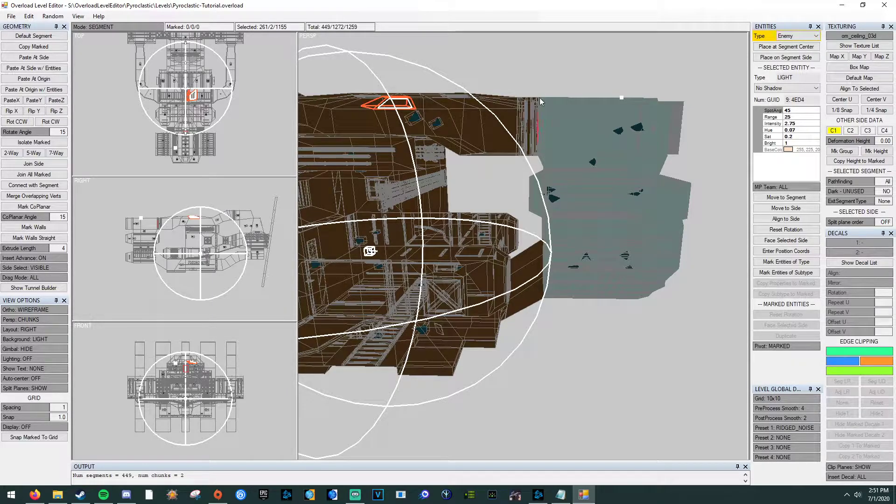
middle_drag(557, 126, 588, 117)
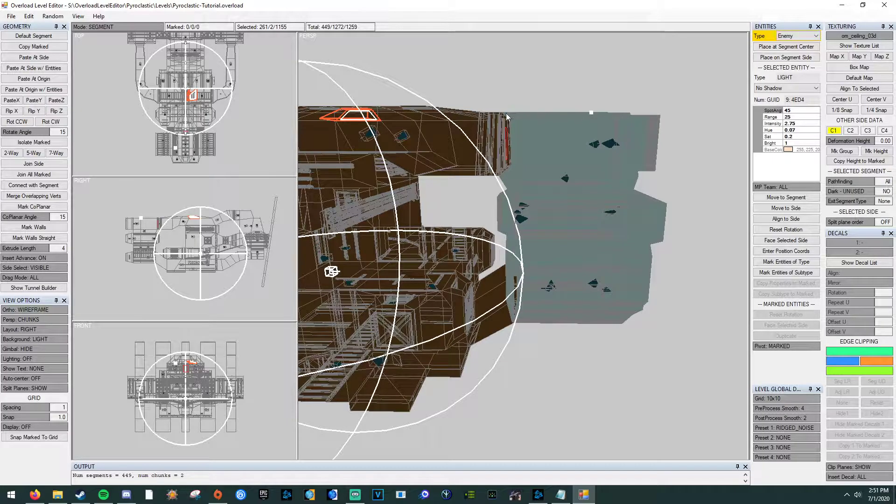
middle_drag(663, 140, 658, 102)
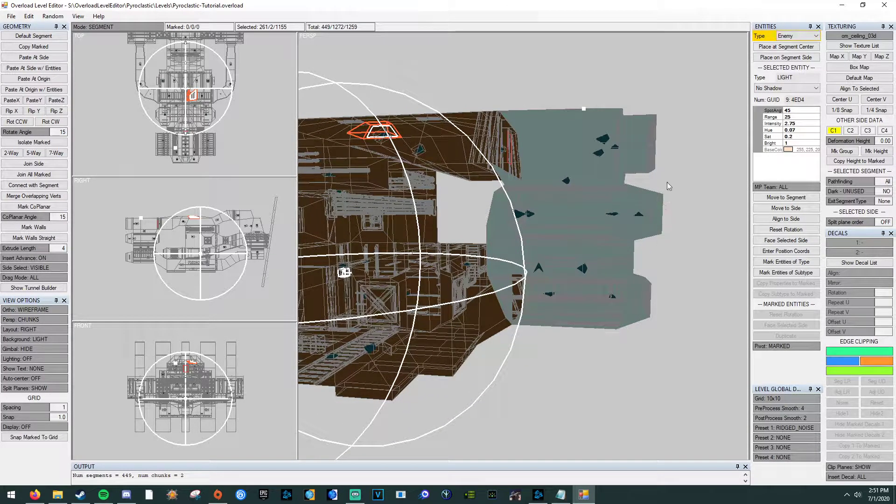
middle_drag(663, 228, 656, 251)
middle_drag(526, 257, 333, 201)
middle_drag(462, 208, 524, 185)
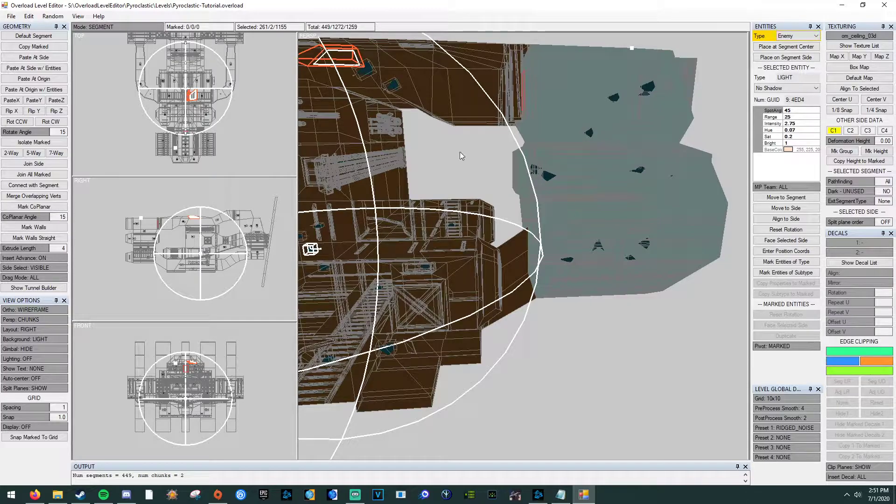
Set the split plane order to 2 on side 0 of segment 228, at the lower end of the sloping connecting tunnel
scroll(460, 150, up, 2)
click(498, 162)
right_drag(497, 163, 461, 125)
right_drag(600, 219, 572, 274)
click(592, 287)
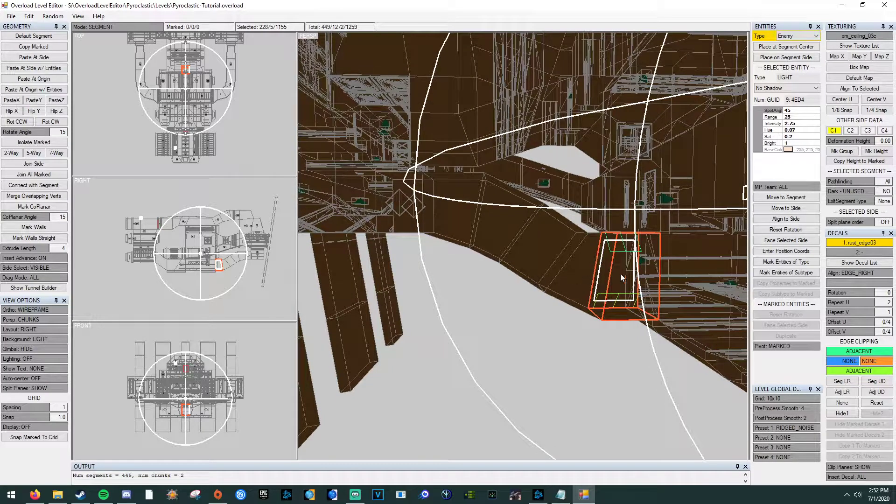
right_drag(542, 242, 508, 245)
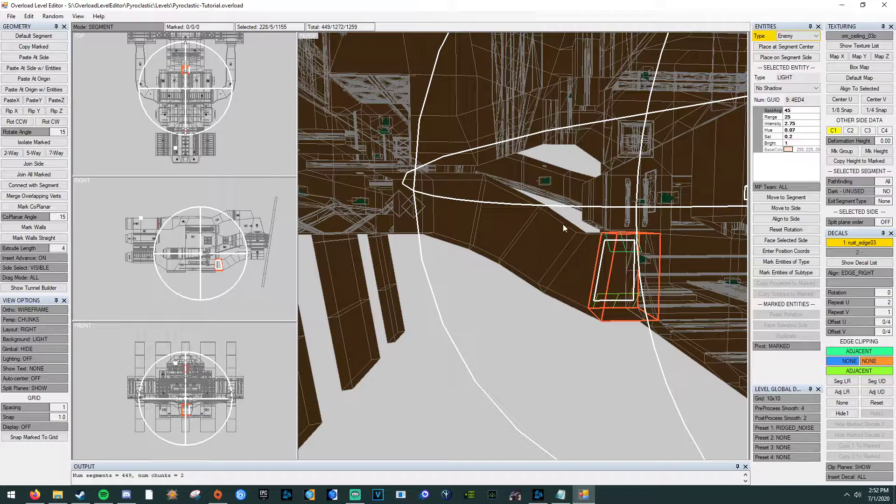
key(Tab)
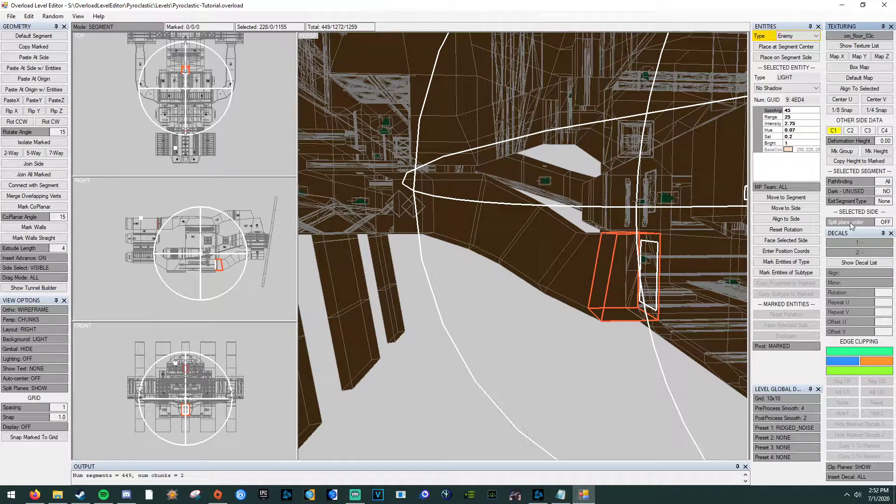
click(850, 222)
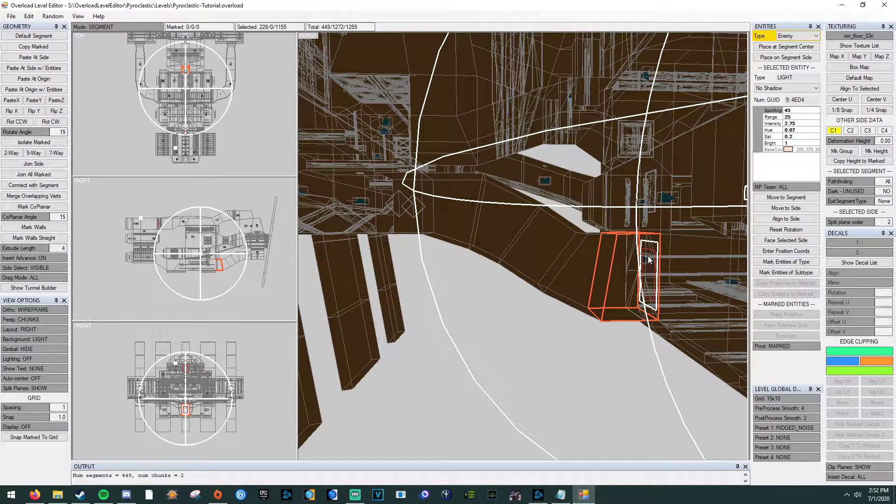
Set the split plane order to 1 on side 2 of segment 223, at the opposite end of the sloping connecting tunnel
middle_drag(648, 256, 588, 237)
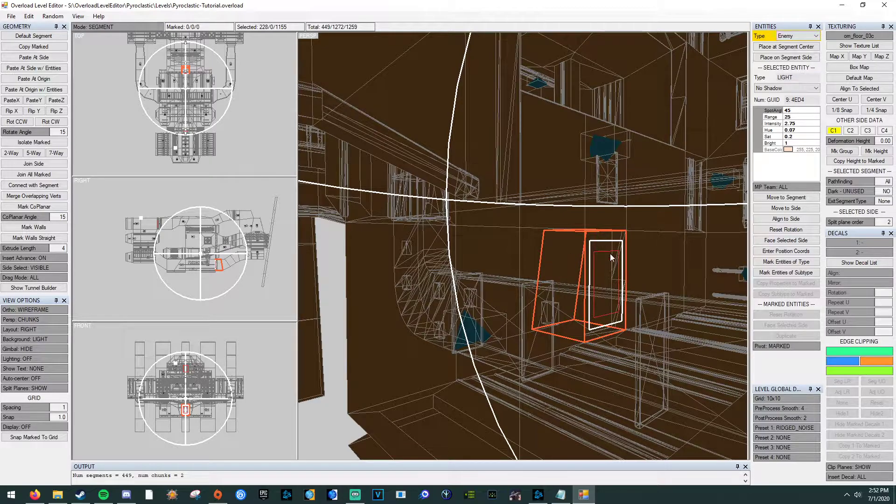
middle_drag(543, 287, 455, 259)
click(424, 211)
key(s)
key(s)
key(s)
click(841, 225)
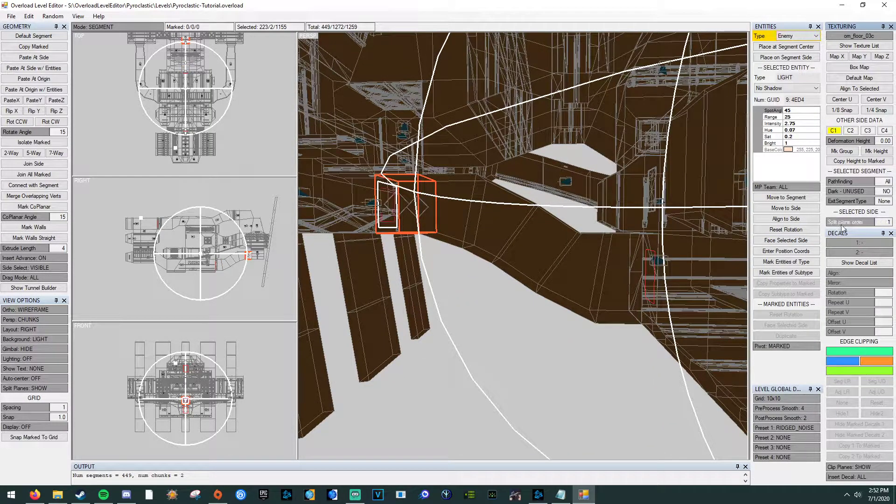
Examine the sloping tunnel's chunk and its boundaries with the large rooms at both ends
click(508, 239)
middle_drag(478, 279, 449, 272)
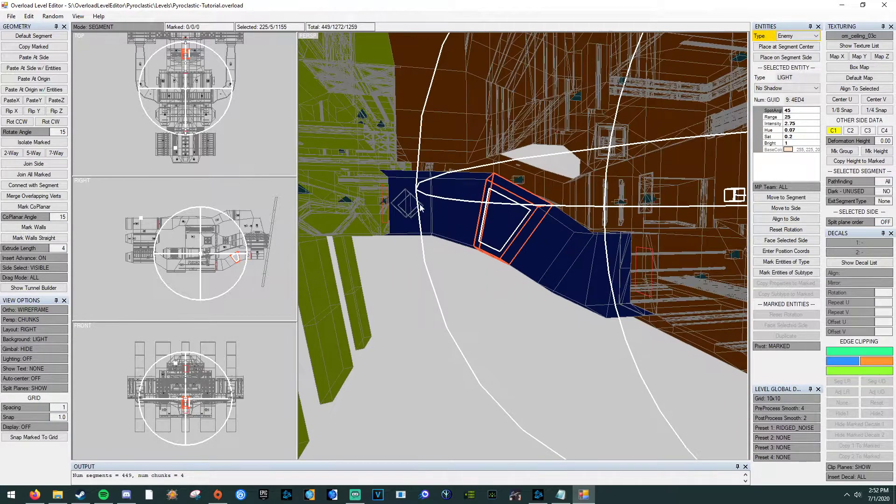
middle_drag(509, 220, 390, 187)
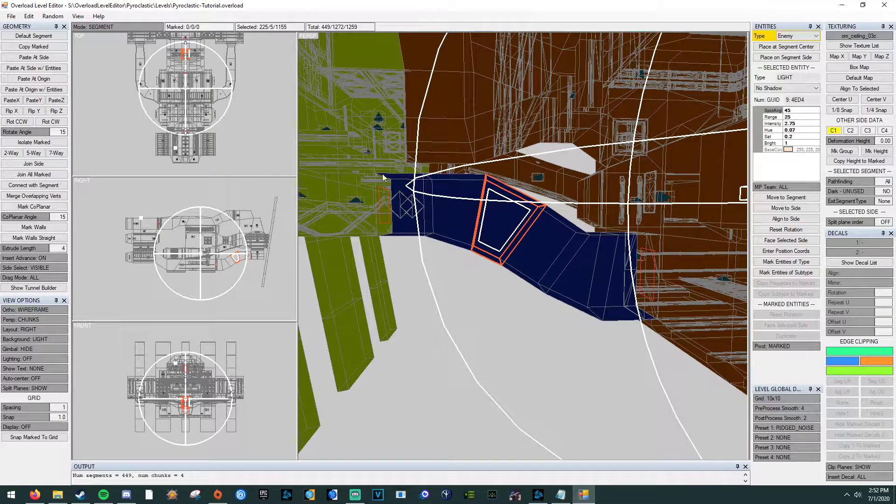
mouse_move(643, 176)
middle_down()
mouse_move(631, 175)
mouse_move(647, 182)
middle_up()
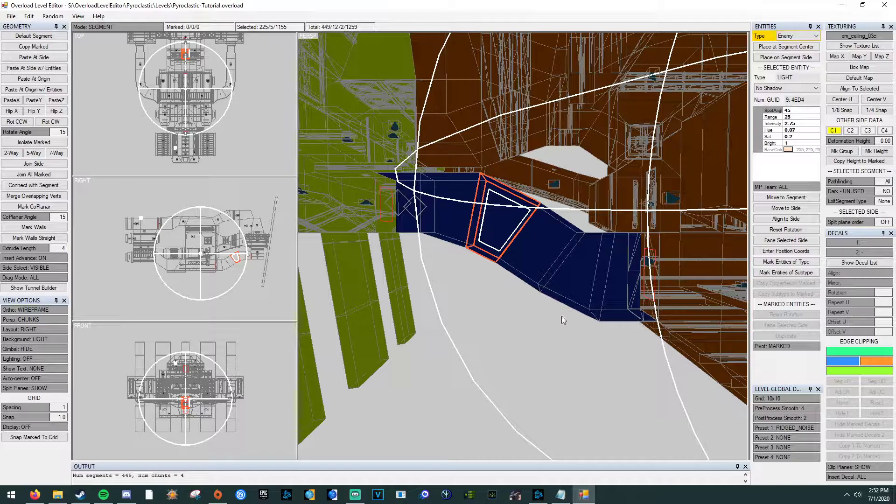
middle_drag(402, 321, 421, 323)
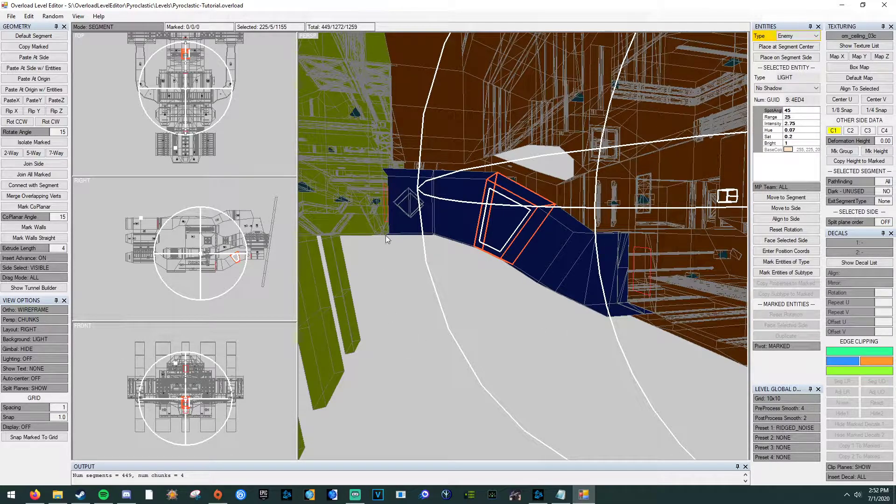
right_drag(411, 195, 575, 221)
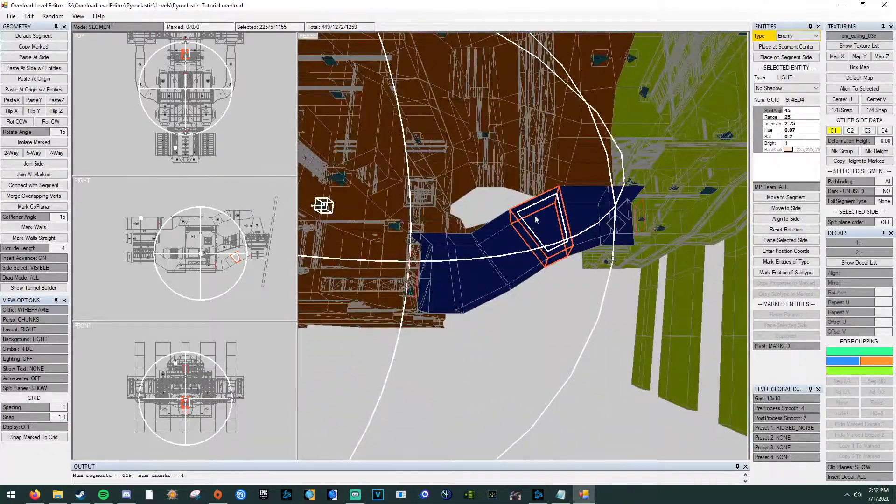
right_drag(575, 261, 369, 280)
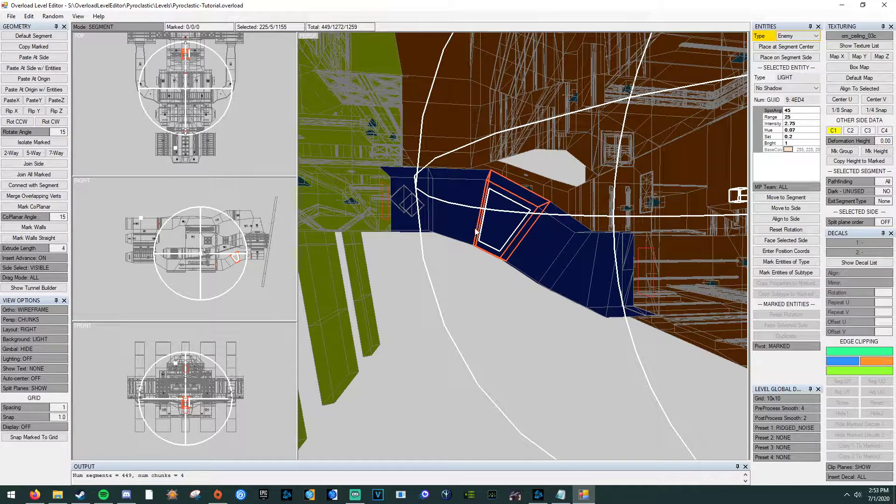
scroll(470, 234, up, 2)
scroll(407, 197, up, 3)
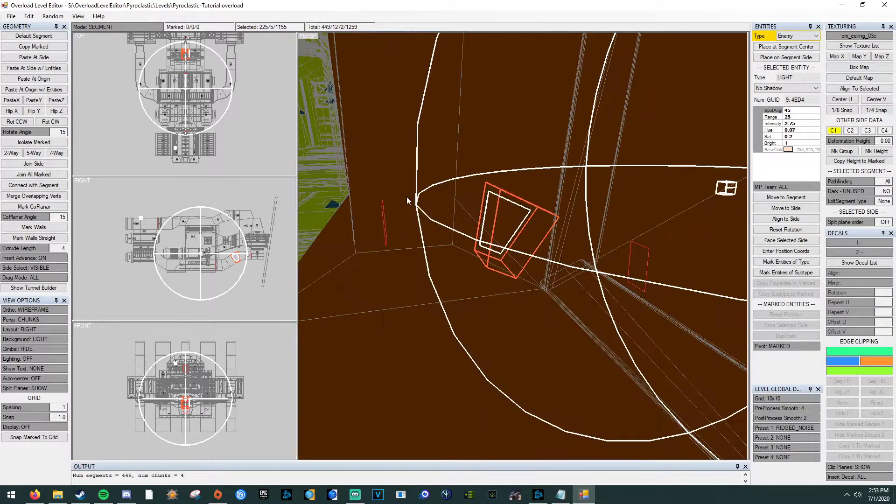
scroll(407, 197, down, 5)
Assign a split plane order to horizontal side 1 of segment 191 in the tall room beyond the tunnel and check the resulting division
click(518, 220)
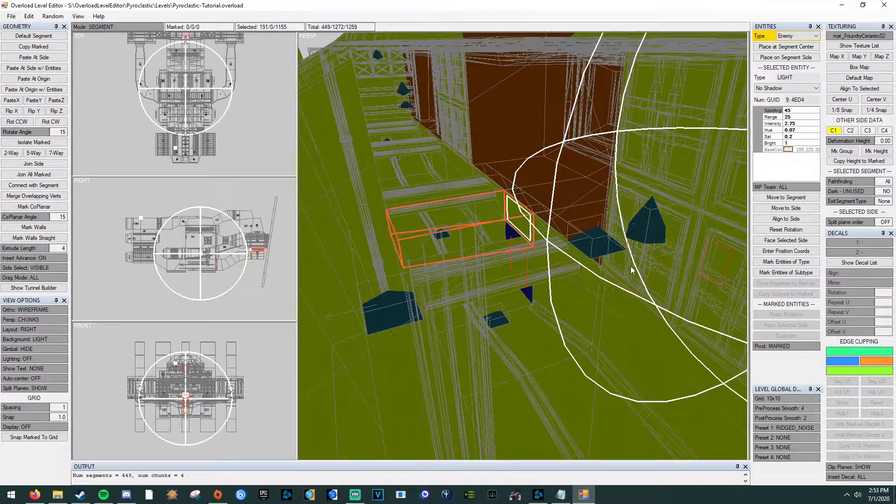
right_drag(625, 259, 485, 256)
click(485, 257)
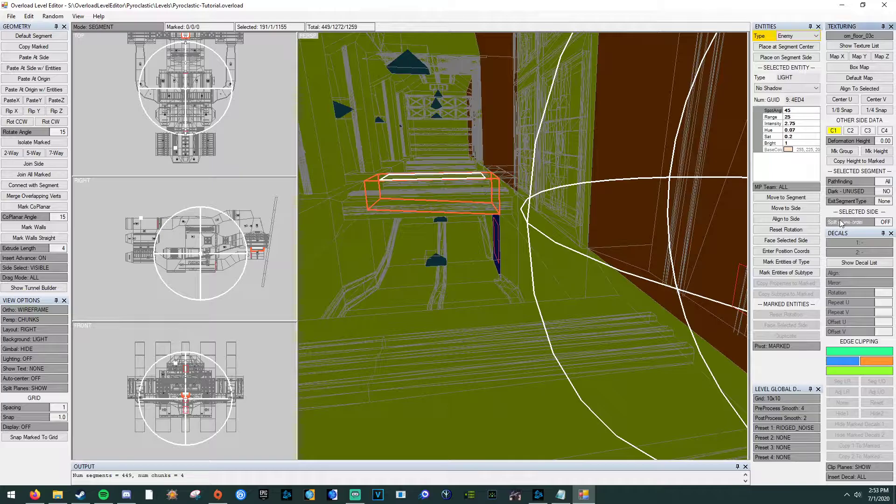
click(455, 157)
click(435, 170)
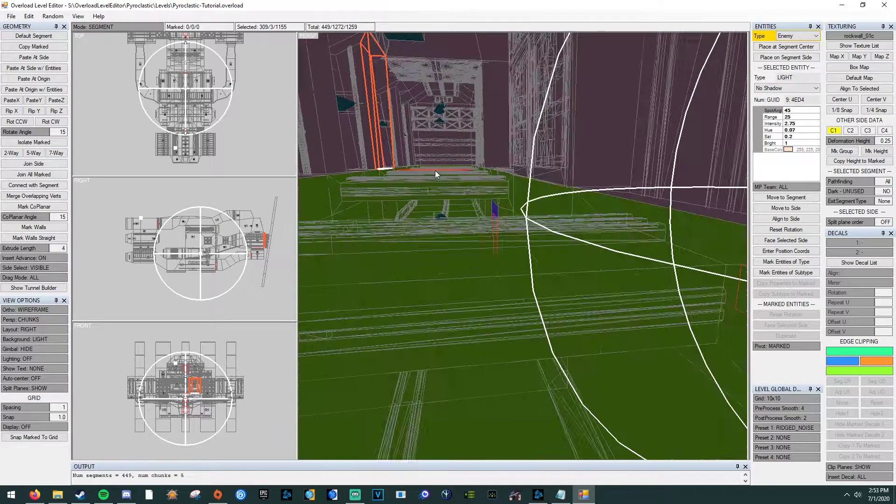
right_drag(434, 242, 536, 306)
right_drag(630, 273, 498, 216)
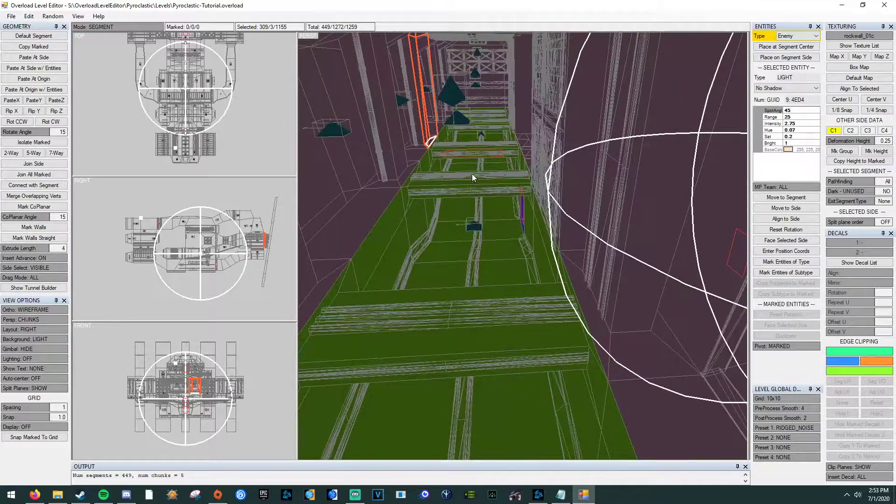
scroll(471, 173, up, 6)
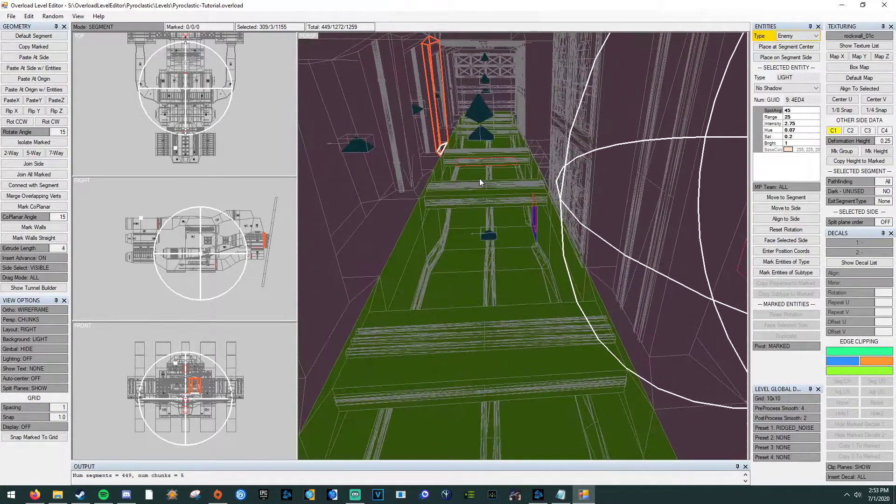
Set the split plane order to 1 on side 4 of segment 122, in the tapering central passage between the large rooms
scroll(479, 161, up, 3)
middle_drag(494, 187, 486, 213)
middle_drag(537, 235, 306, 214)
click(538, 257)
middle_drag(725, 206, 505, 217)
click(514, 280)
middle_drag(514, 280, 567, 261)
scroll(589, 296, up, 4)
key(Tab)
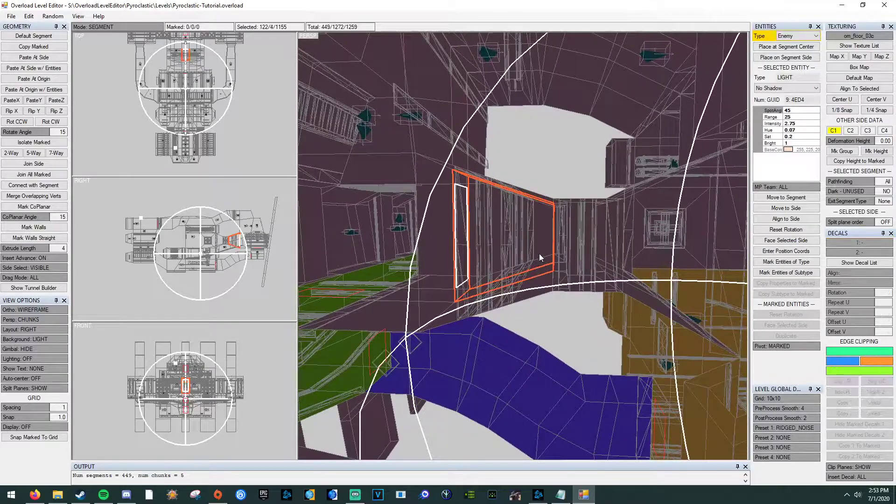
click(846, 221)
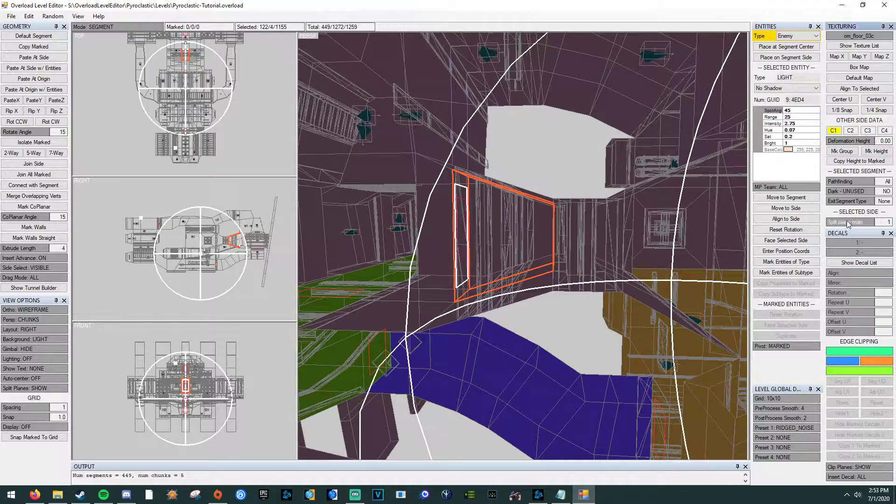
Set the split plane order to 2 on side 4 of segment 279, at the end of the upper tunnel above the central passage
middle_drag(577, 236, 511, 178)
middle_drag(558, 213, 548, 344)
click(558, 332)
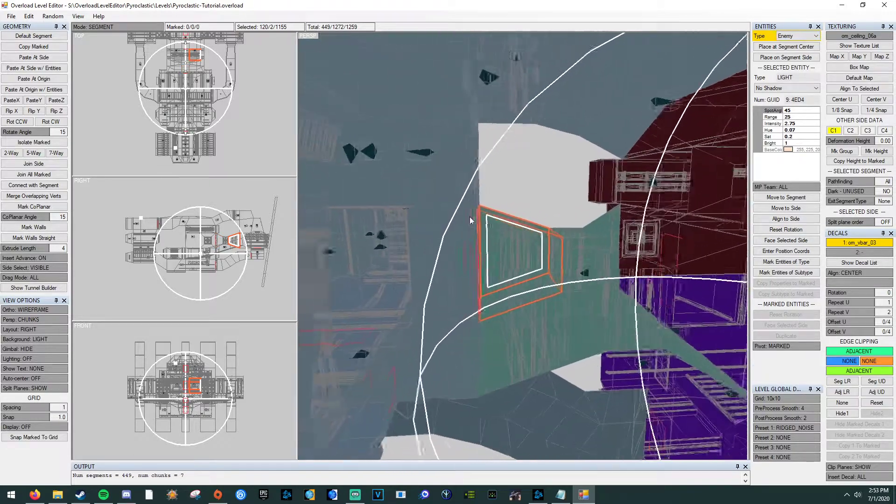
middle_drag(470, 216, 476, 216)
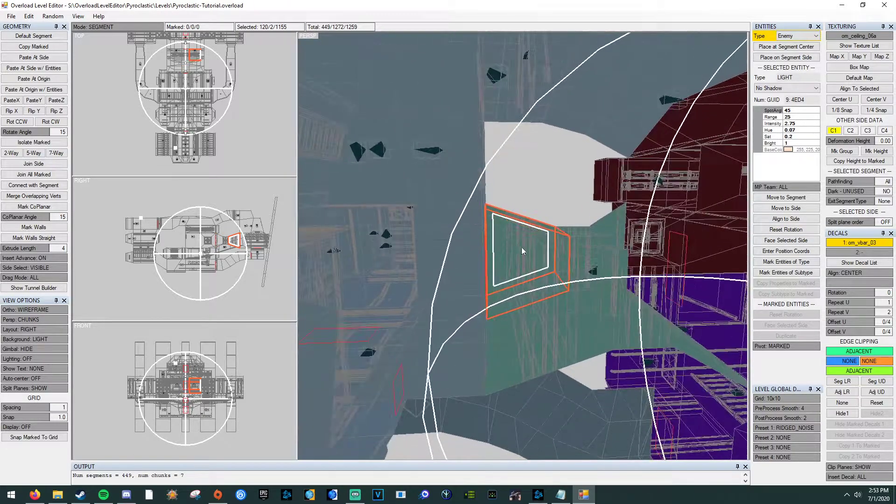
click(572, 308)
middle_drag(572, 306, 464, 300)
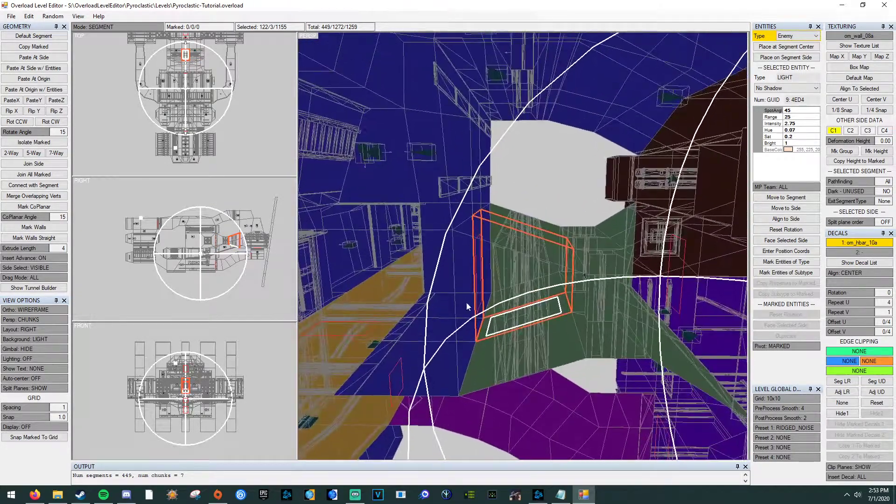
middle_drag(530, 305, 505, 264)
click(505, 264)
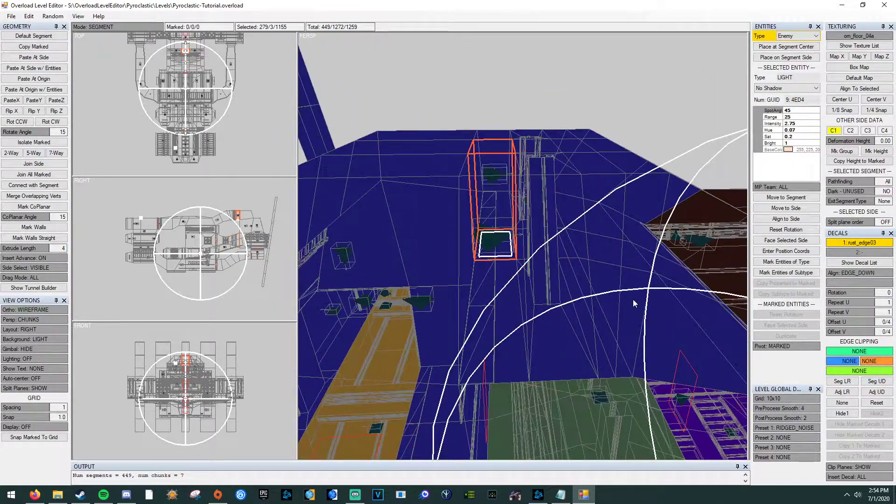
key(s)
click(846, 222)
click(845, 223)
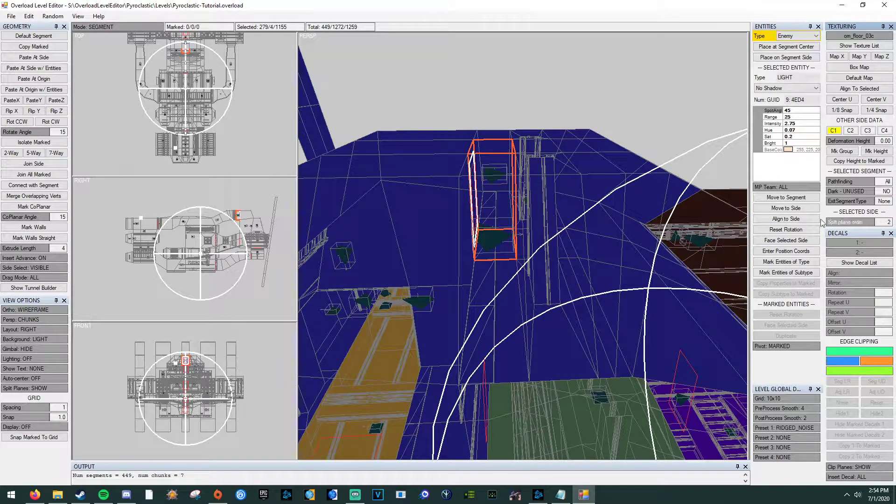
Set the split plane order to 2 on side 5 of segment 22, at the lower end of the sloping upper tunnel
middle_drag(520, 231, 557, 263)
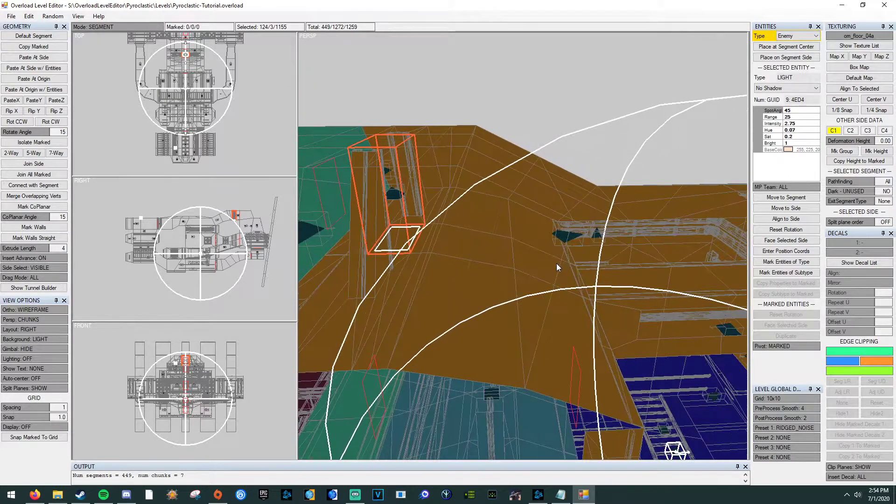
click(568, 271)
click(855, 221)
click(855, 221)
click(856, 221)
middle_drag(628, 242, 563, 211)
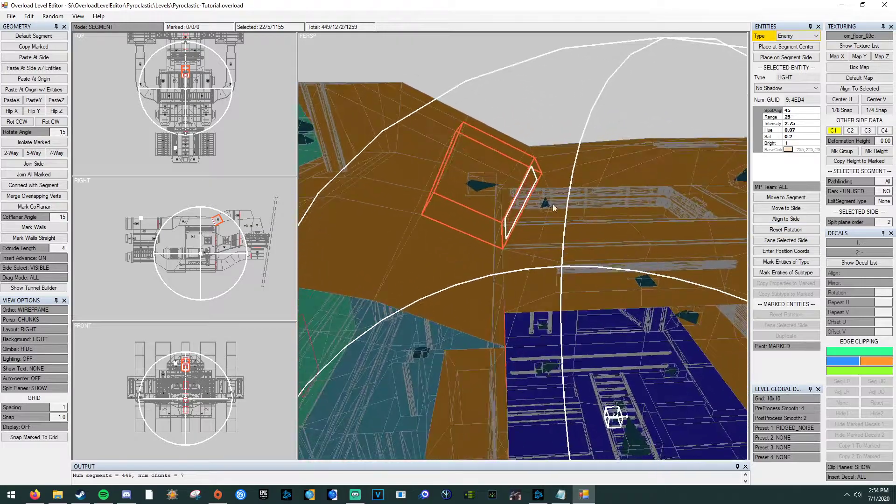
Set the split plane order to 0 on side 4 of segment 20, at the far end of the upper room's ceiling
click(466, 205)
middle_drag(426, 223, 484, 225)
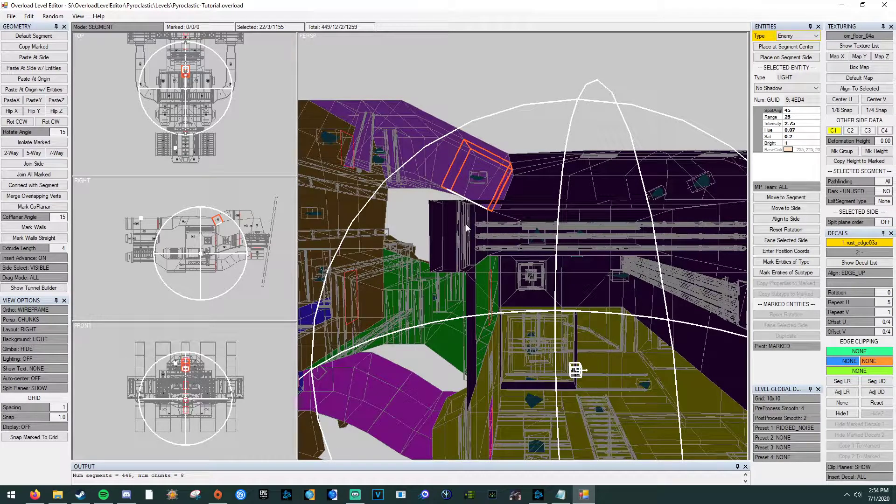
middle_drag(422, 207, 599, 242)
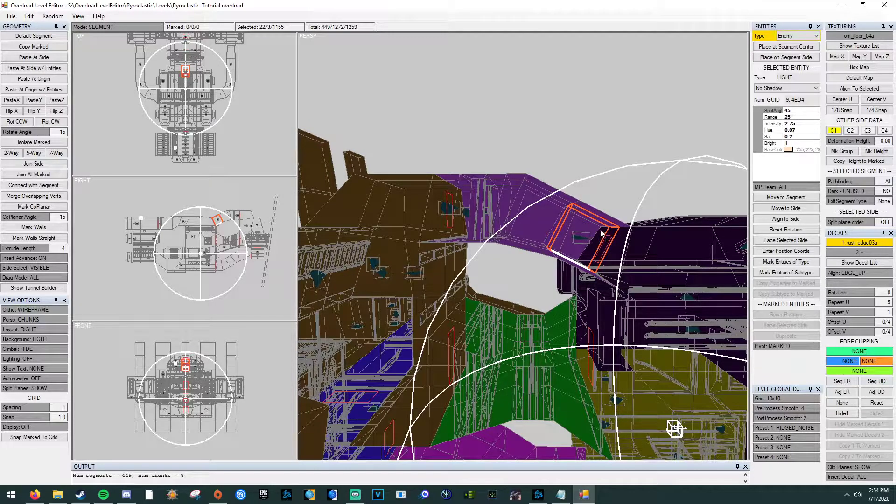
middle_drag(579, 248, 505, 220)
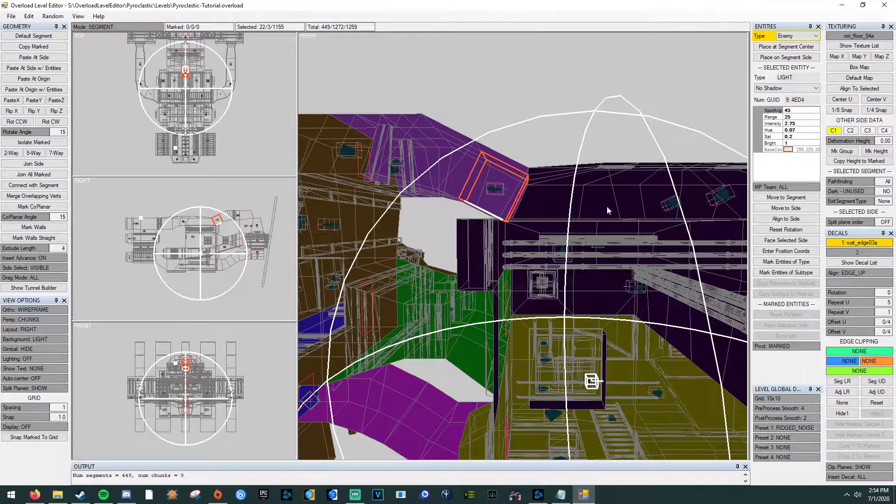
right_drag(584, 204, 485, 202)
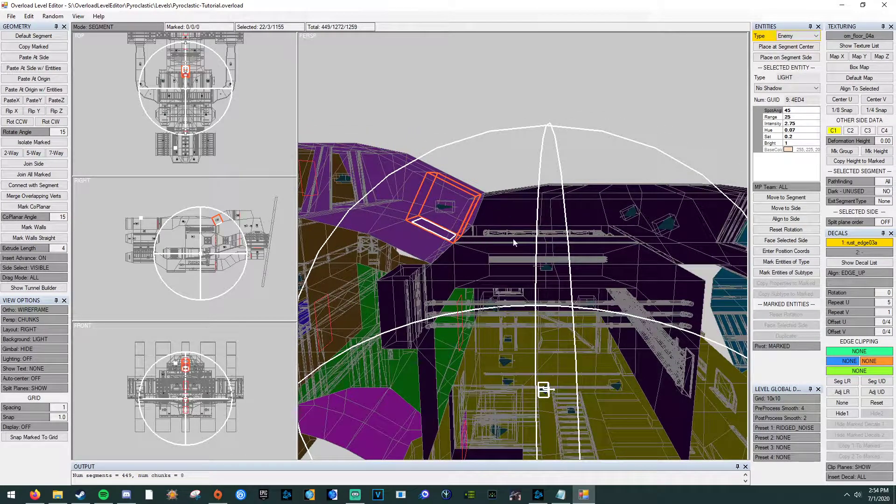
right_drag(575, 261, 515, 269)
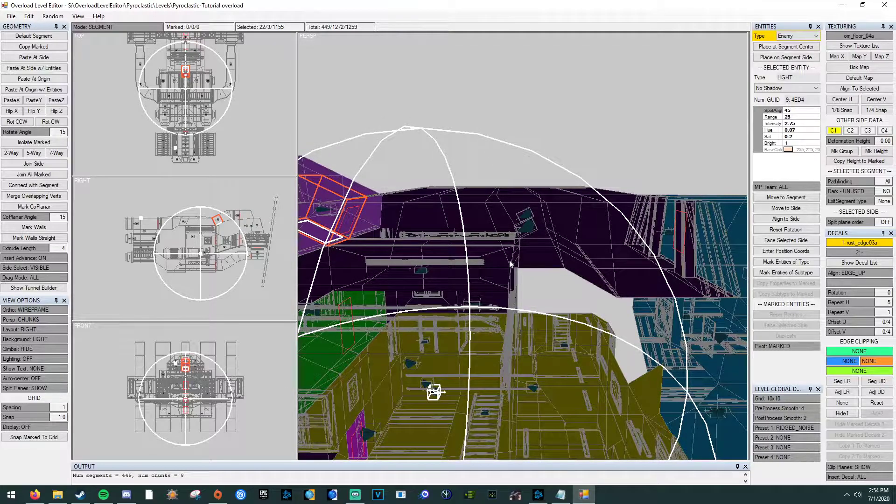
click(536, 243)
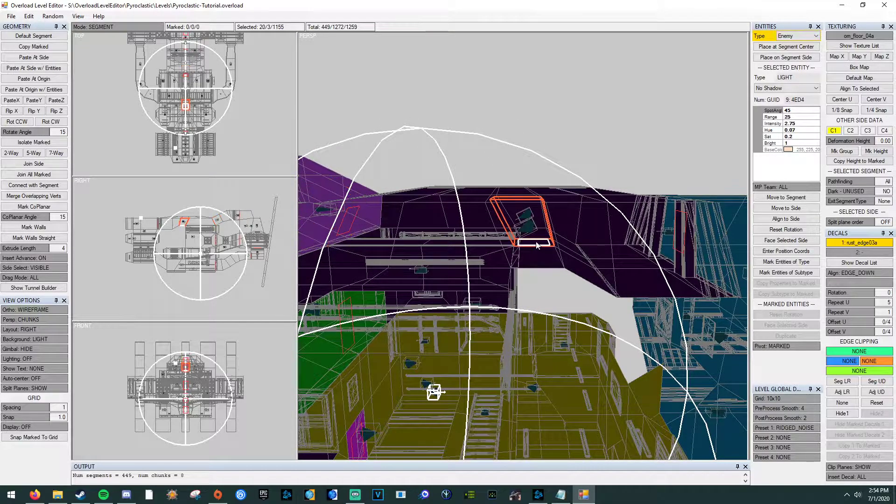
click(535, 239)
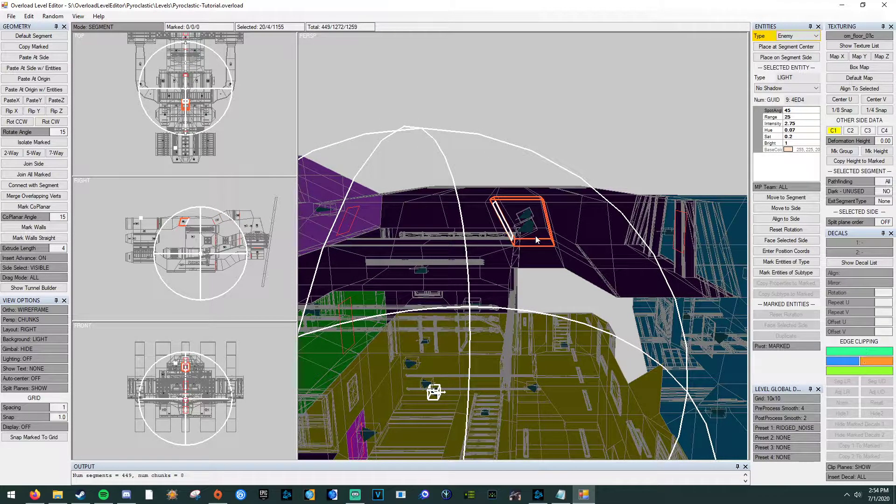
right_drag(561, 239, 535, 242)
click(831, 222)
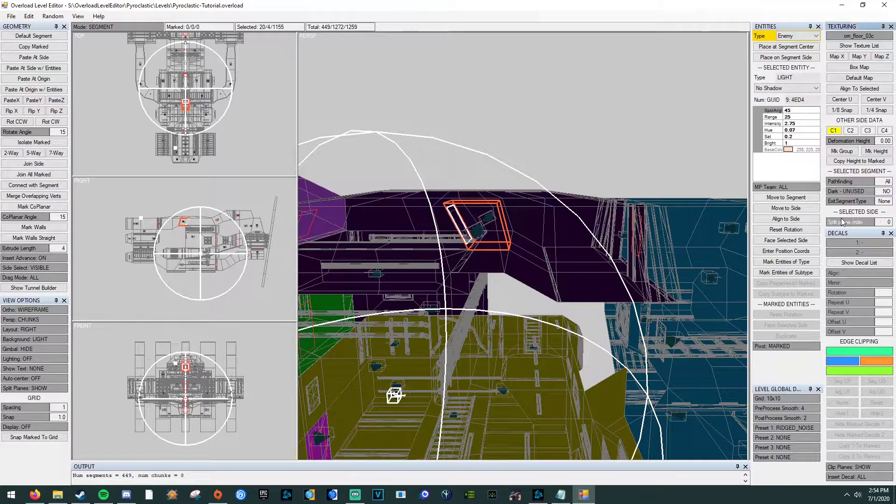
Assign a split plane order to side 0 of segment 197, at the outer end of the curved side tunnel
click(504, 256)
right_drag(504, 256, 539, 213)
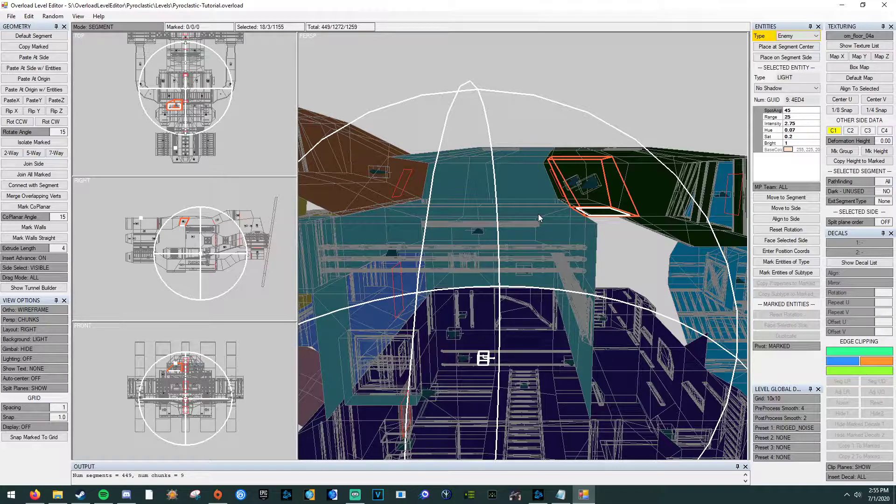
right_drag(538, 214, 494, 288)
right_drag(586, 201, 480, 310)
click(417, 275)
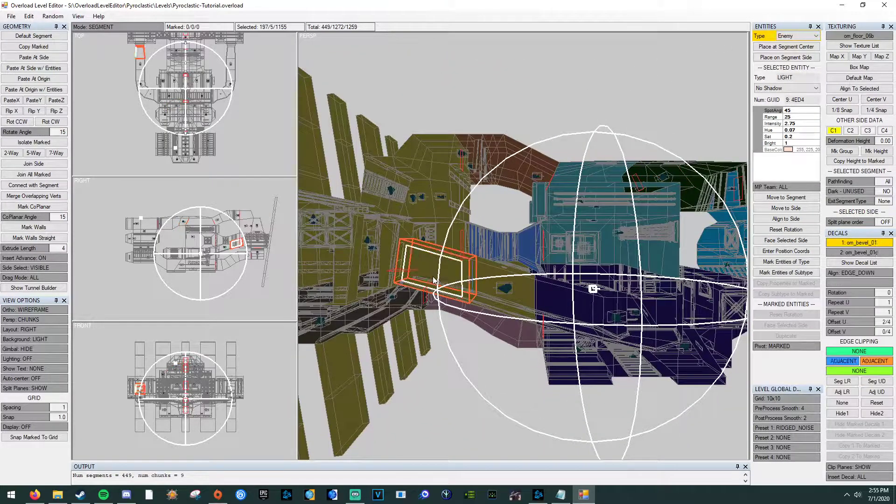
click(847, 221)
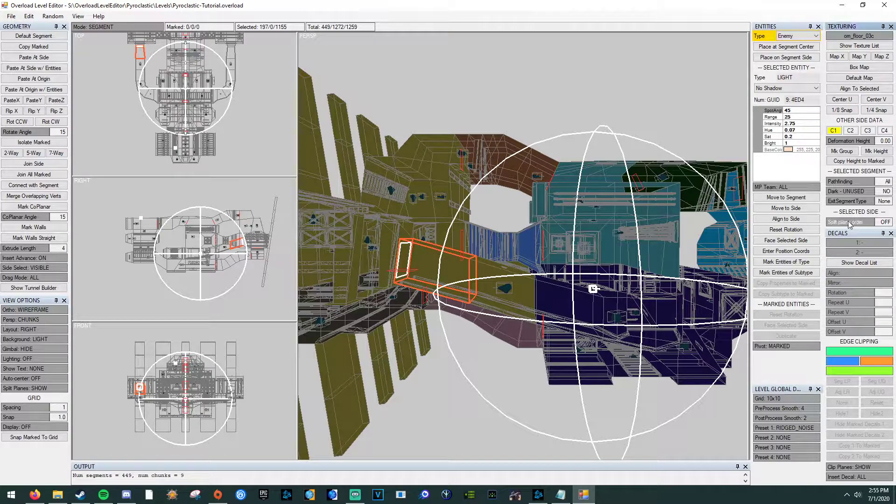
Set the split plane order to 2 on side 2 of segment 173, where the curved side tunnel meets the main room
right_drag(511, 310, 397, 315)
click(397, 315)
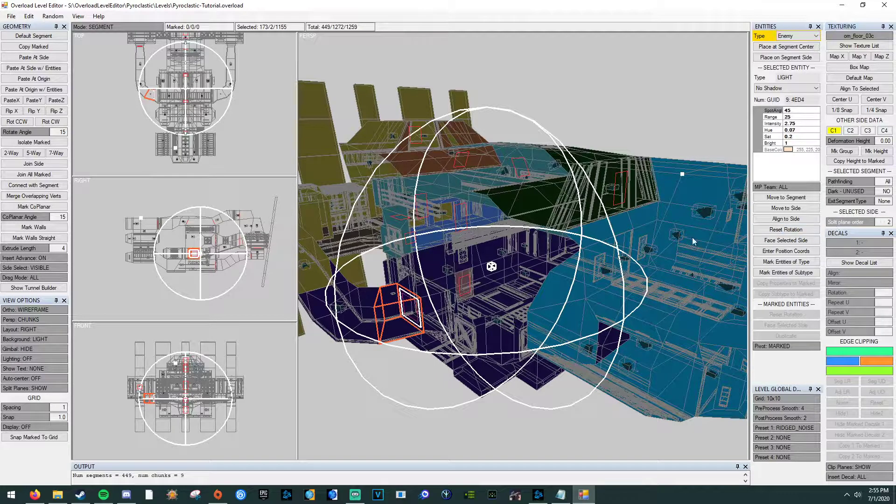
click(355, 295)
Change the side tunnel's split plane orders to 1 on side 2 of segment 173 and 2 on side 0 of segment 197
right_drag(356, 296, 584, 290)
click(619, 315)
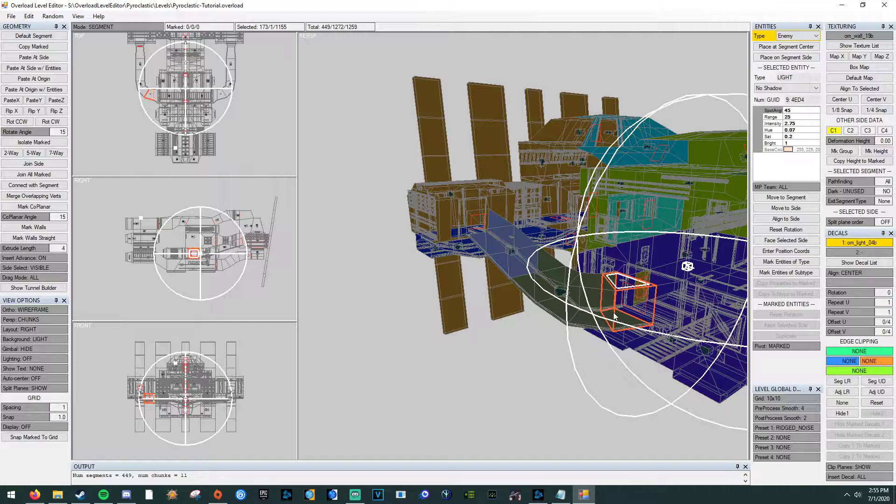
click(846, 222)
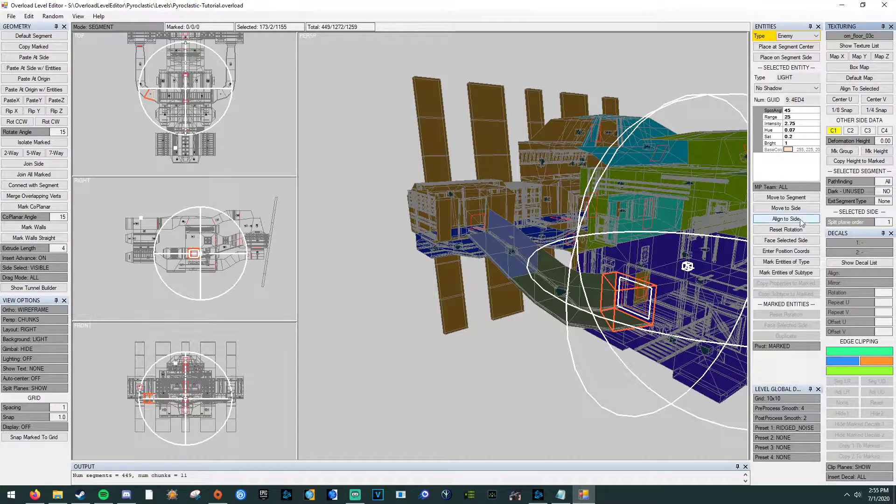
click(487, 232)
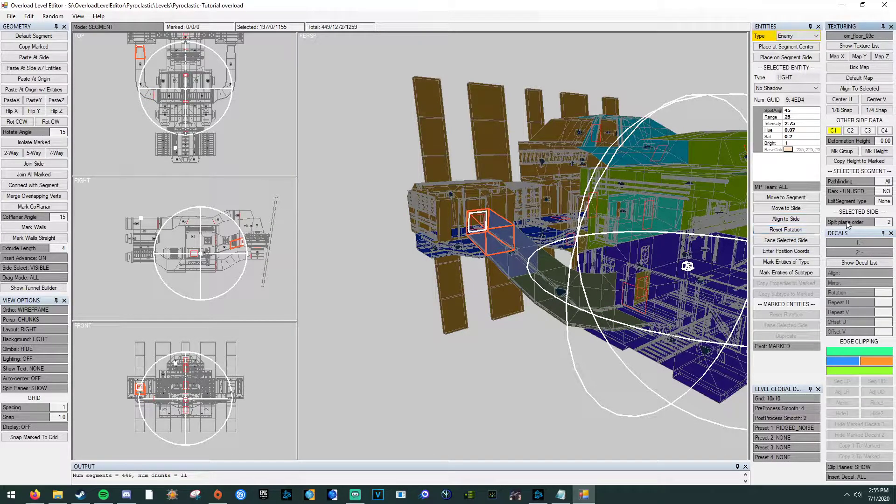
click(847, 222)
Examine the curved side tunnel's chunk and its boundaries with the main room and outer structure, and compare it with the opposite tunnel
click(445, 276)
middle_drag(497, 264, 595, 318)
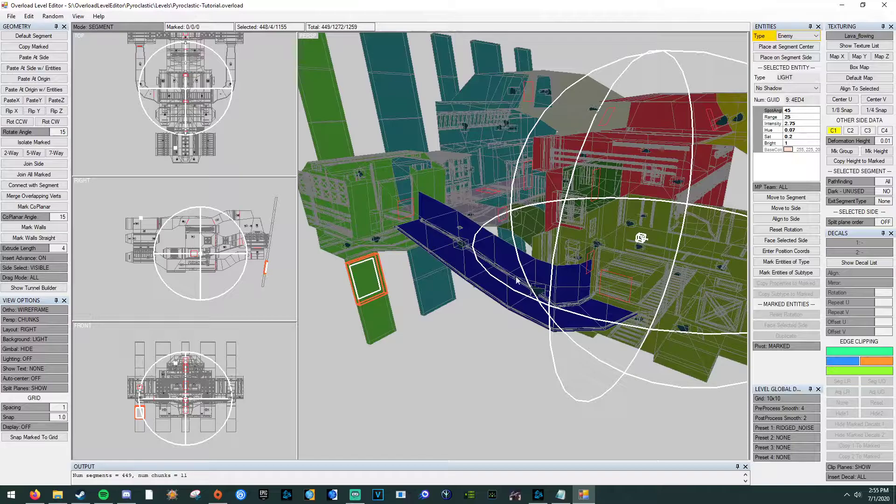
middle_drag(524, 285, 563, 265)
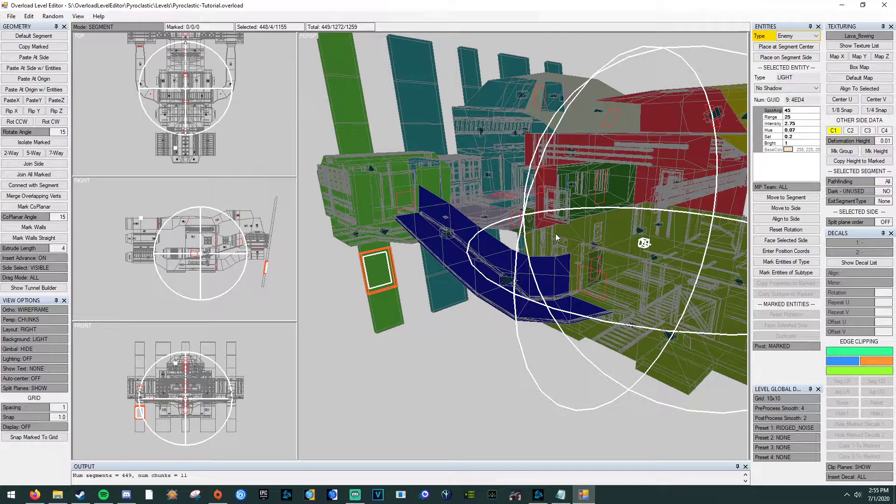
middle_drag(460, 246, 417, 239)
middle_drag(513, 336, 475, 217)
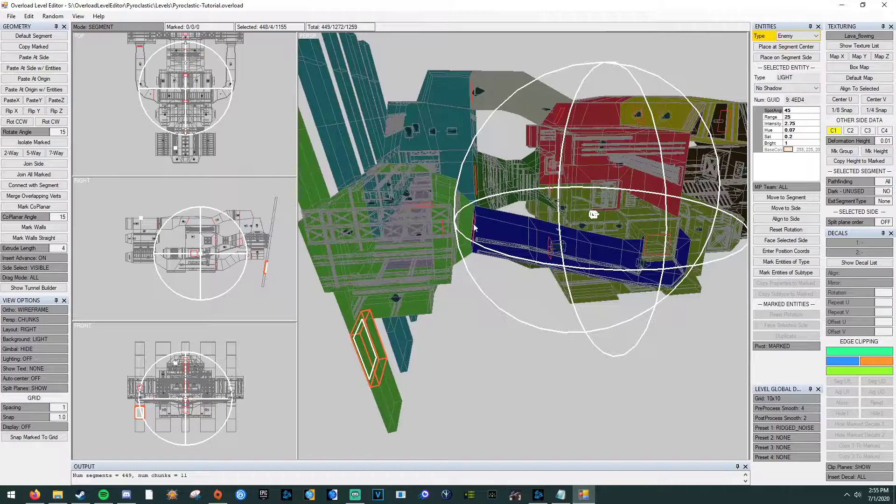
middle_drag(519, 267, 503, 254)
mouse_move(481, 175)
middle_down()
mouse_move(532, 186)
mouse_move(490, 186)
middle_up()
middle_drag(453, 218, 483, 215)
middle_drag(453, 259, 478, 237)
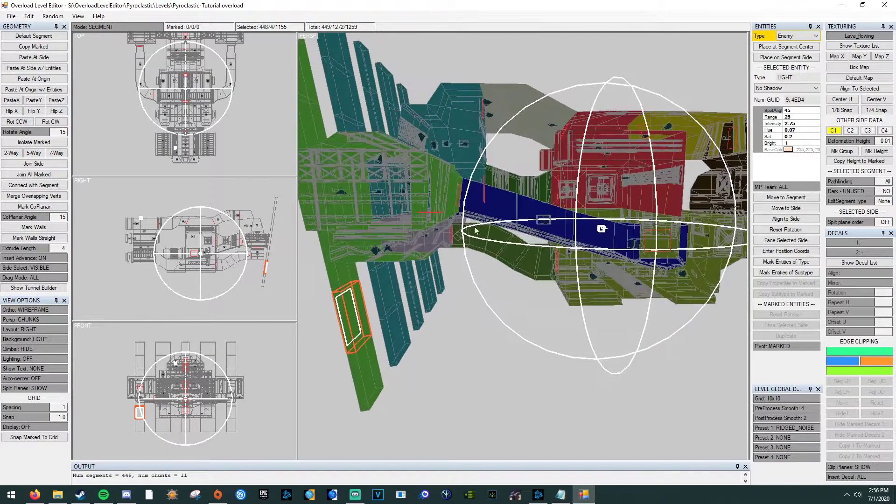
middle_drag(677, 263, 591, 309)
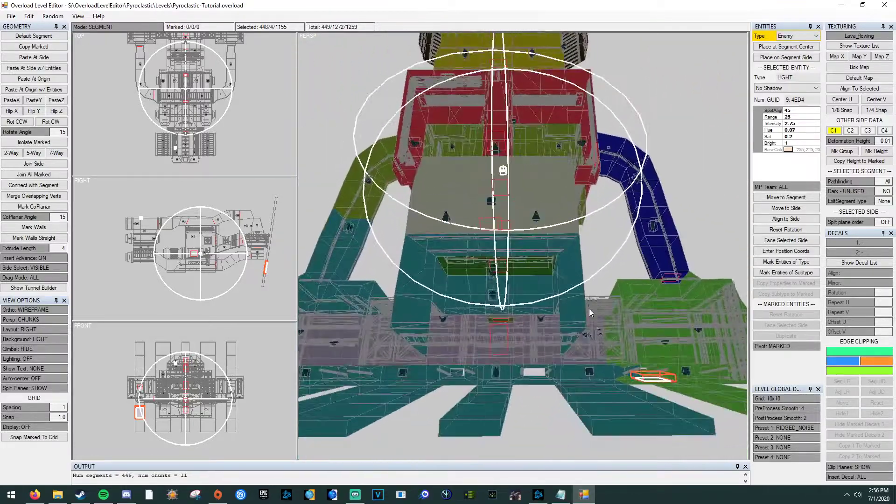
Set the split plane order to 2 on side 0 of segment 367, at the outer end of the opposite side tunnel
middle_drag(434, 329, 662, 231)
click(528, 243)
click(528, 242)
click(844, 223)
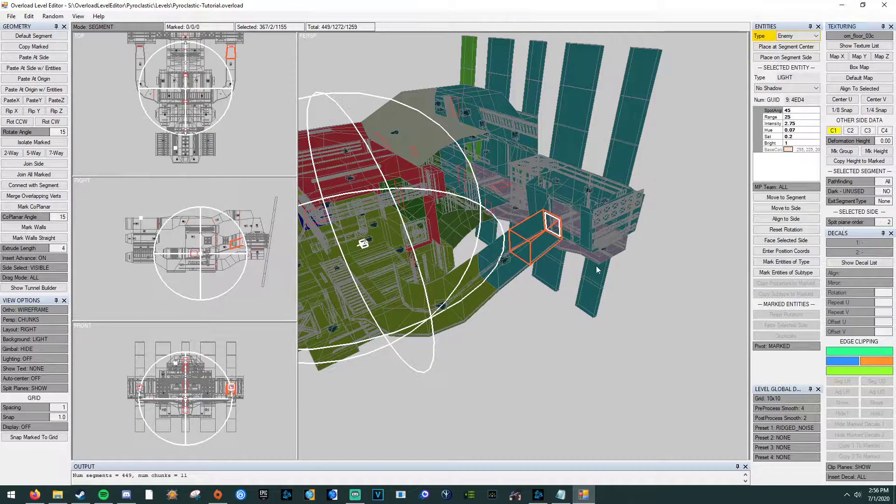
Set the split plane order to 1 on side 0 of segment 365, where the opposite side tunnel meets the main room
middle_drag(499, 286, 498, 305)
click(497, 305)
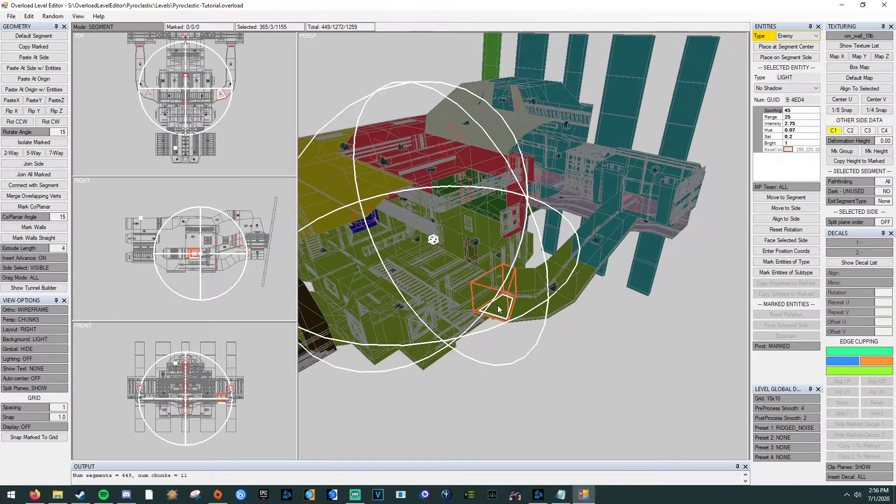
click(497, 305)
double_click(846, 222)
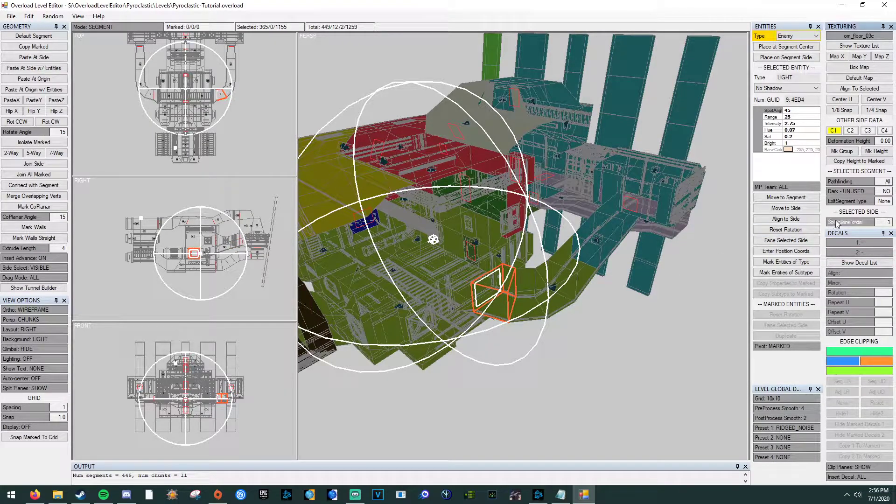
right_click(848, 223)
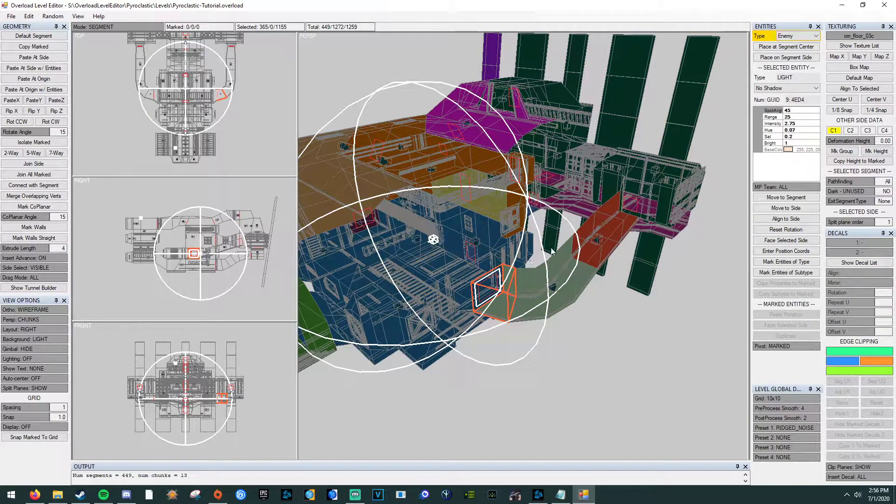
Examine how the curved side tunnels and the adjoining main room are divided into chunks
click(551, 248)
middle_drag(552, 248, 456, 241)
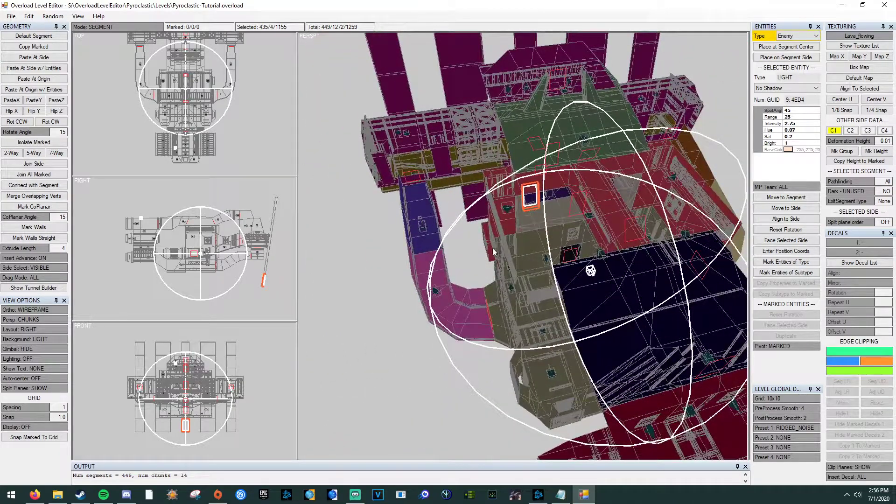
middle_drag(565, 240, 575, 218)
middle_drag(449, 269, 500, 318)
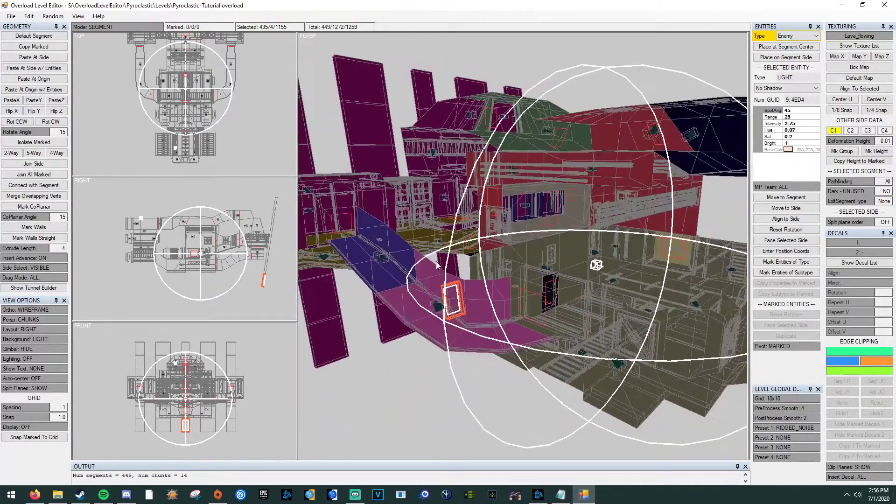
Clear all existing split planes from the level so the chunk layout can be rebuilt
click(507, 326)
click(506, 326)
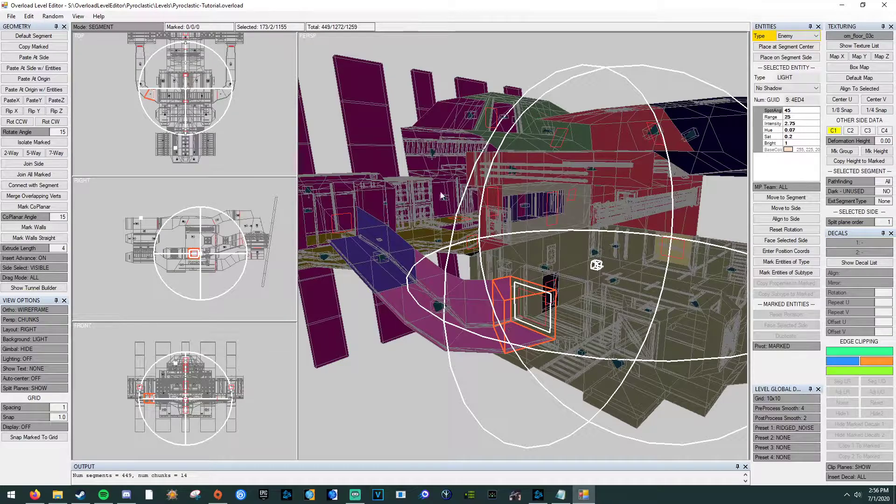
click(53, 16)
click(58, 46)
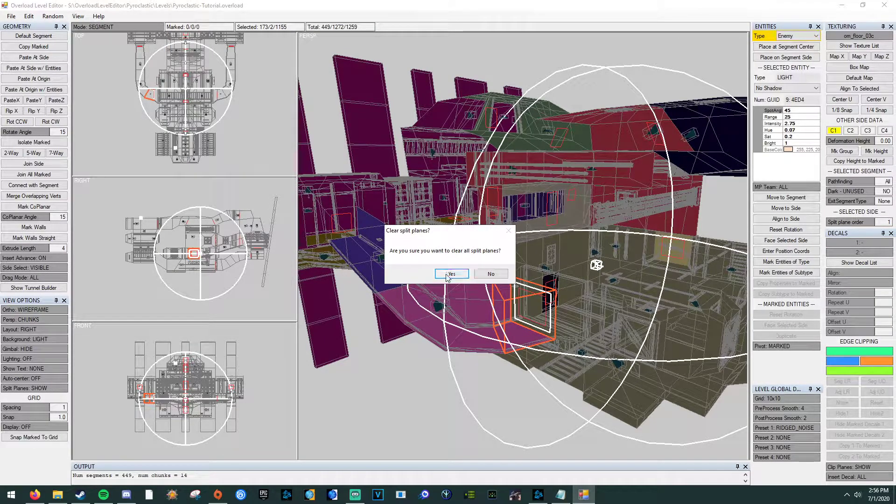
click(460, 276)
click(502, 279)
Set the split plane order to 1 on side 5 of segment 253, where the upper corridor meets the end rooms
right_drag(402, 220, 521, 215)
click(575, 196)
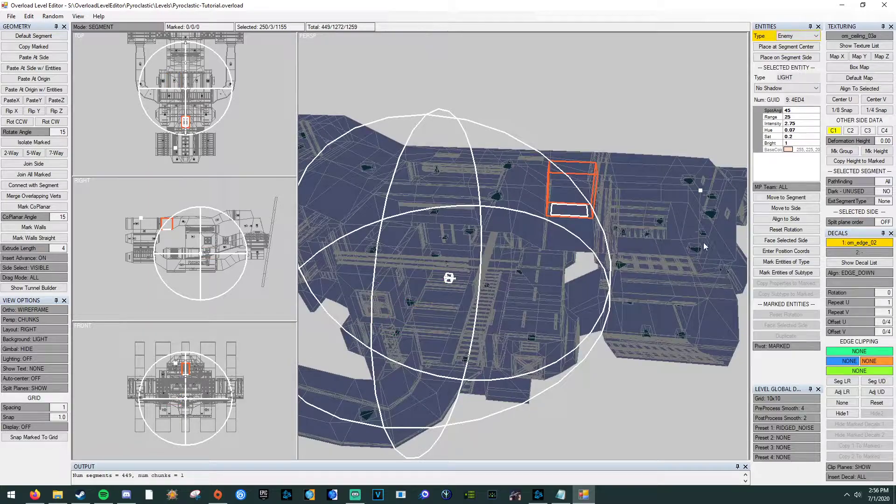
click(594, 212)
click(594, 212)
click(847, 223)
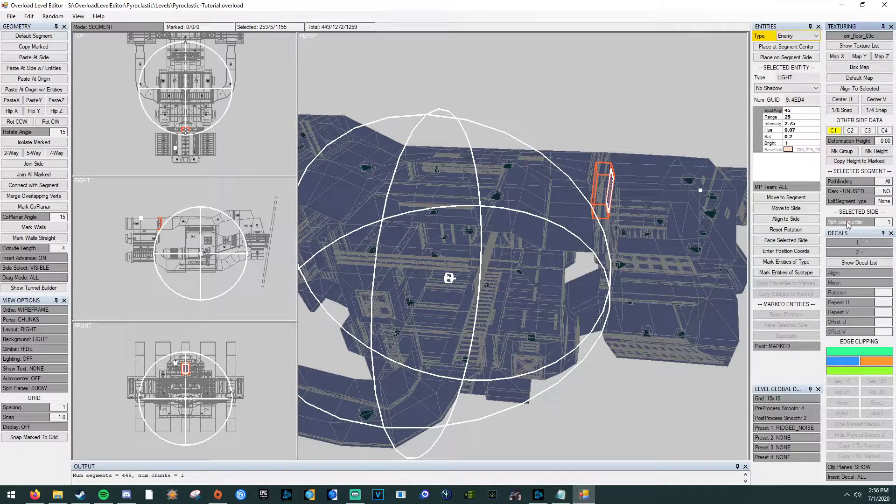
Assign a split plane order to the segment side where the lower central tunnel meets the main room
click(531, 263)
middle_drag(531, 262, 420, 217)
click(411, 315)
key(Tab)
key(Tab)
click(860, 223)
Set the split plane order to 2 on side 2 of segment 223, at the outer end of the lower central tunnel
middle_drag(518, 248, 400, 257)
click(320, 269)
click(312, 266)
middle_drag(312, 267, 392, 265)
key(Tab)
key(Tab)
click(845, 225)
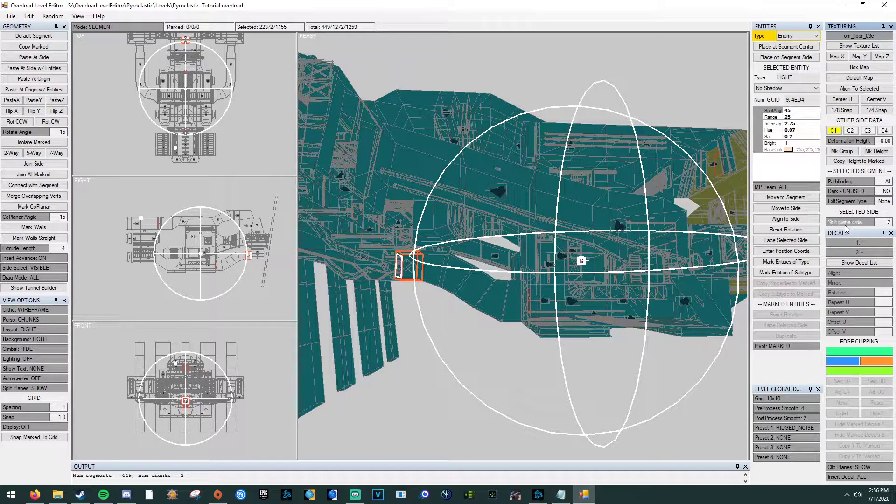
Assign a split plane order to another segment side beside the outer end of the lower central tunnel
click(461, 232)
middle_drag(462, 232, 497, 219)
click(412, 282)
key(Tab)
click(840, 225)
Examine how the outer structure, its tall panels and the connecting tunnels are divided into chunks
click(388, 274)
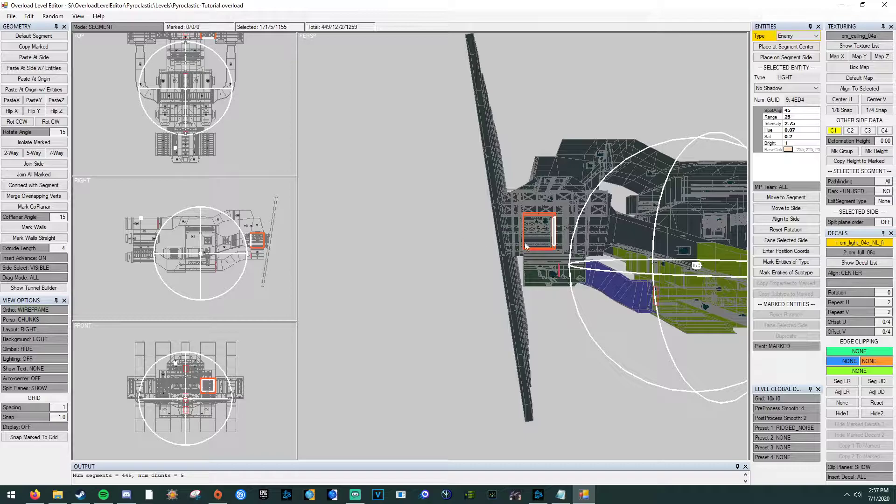
middle_drag(534, 242, 509, 242)
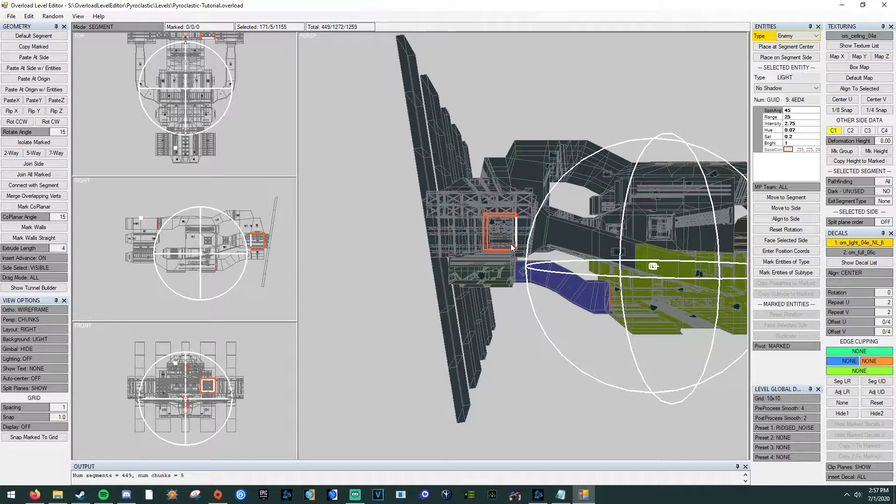
middle_drag(486, 233, 486, 229)
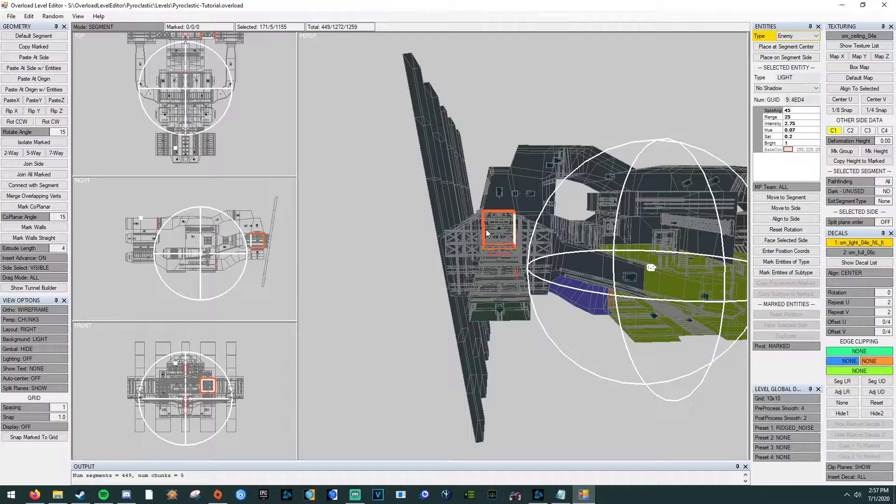
middle_drag(490, 228, 556, 223)
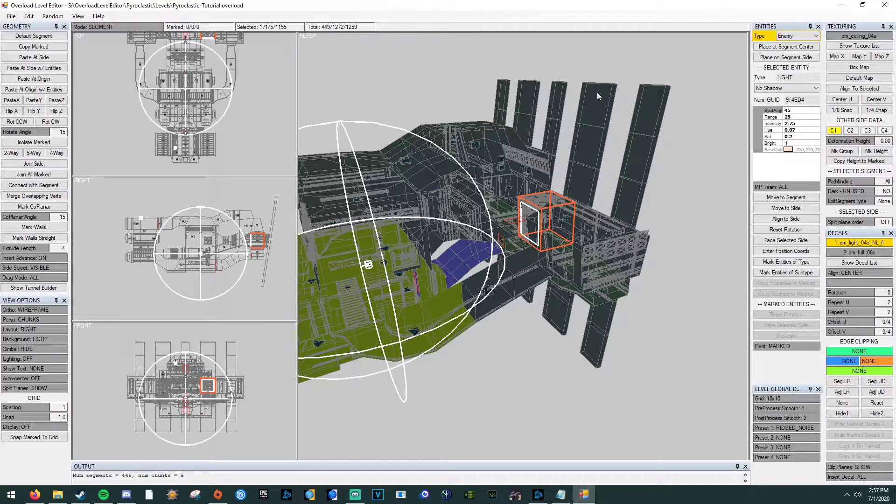
middle_drag(563, 154, 523, 218)
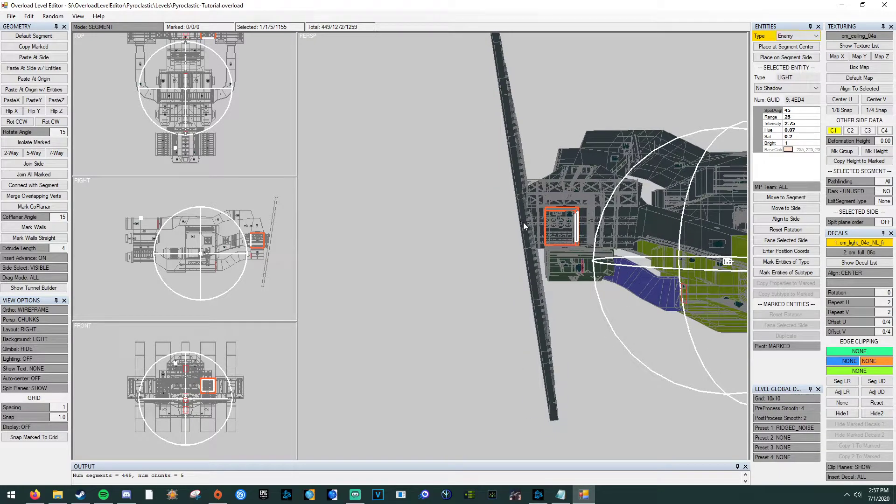
middle_drag(516, 180, 533, 208)
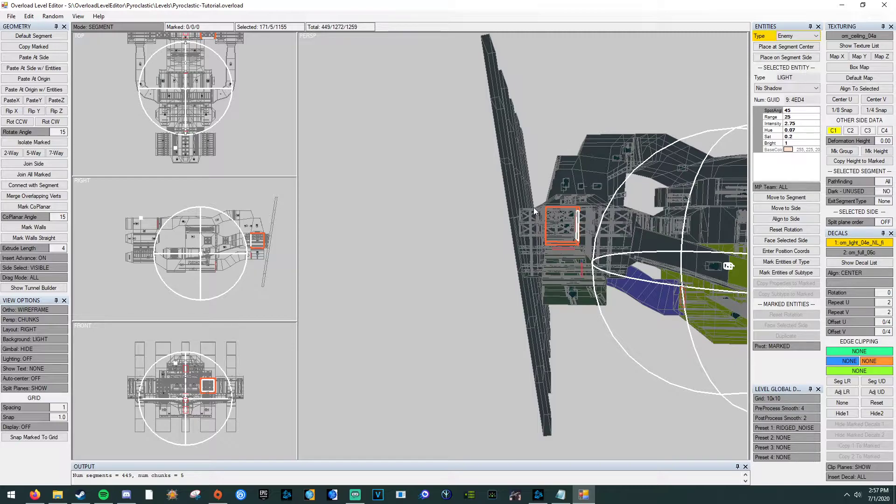
middle_drag(558, 195, 469, 283)
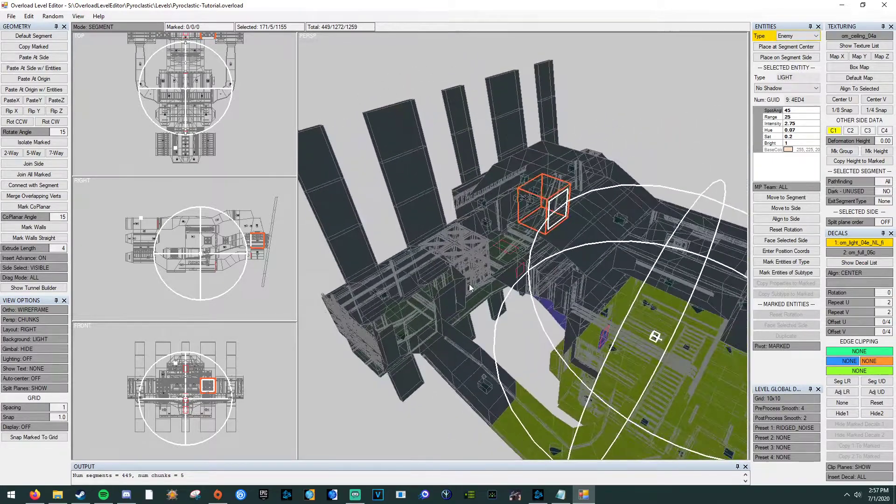
Assign a split plane order at the boundary between the outer structure and the tall panels
click(492, 242)
middle_drag(492, 243, 520, 222)
click(532, 280)
click(525, 206)
middle_drag(504, 189, 522, 275)
click(523, 284)
Turn off the split plane order on side 3 of segment 439 in the central panel
click(511, 236)
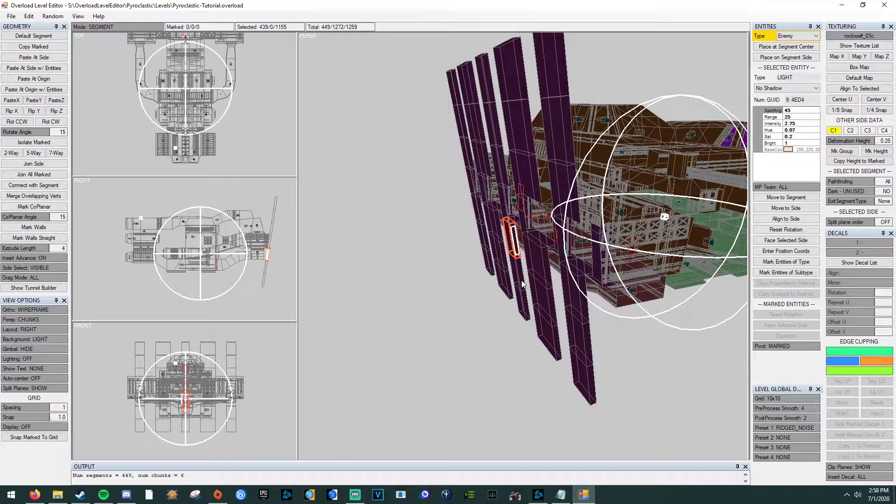
click(496, 262)
middle_drag(496, 262, 550, 245)
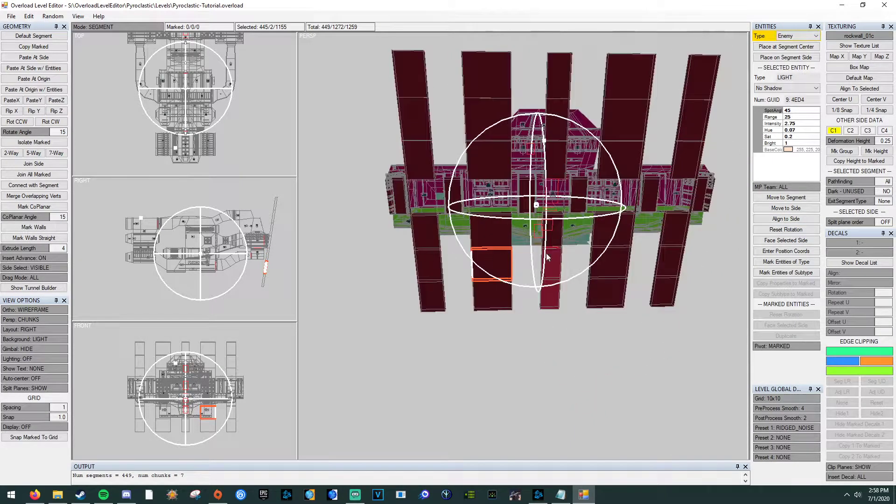
click(563, 245)
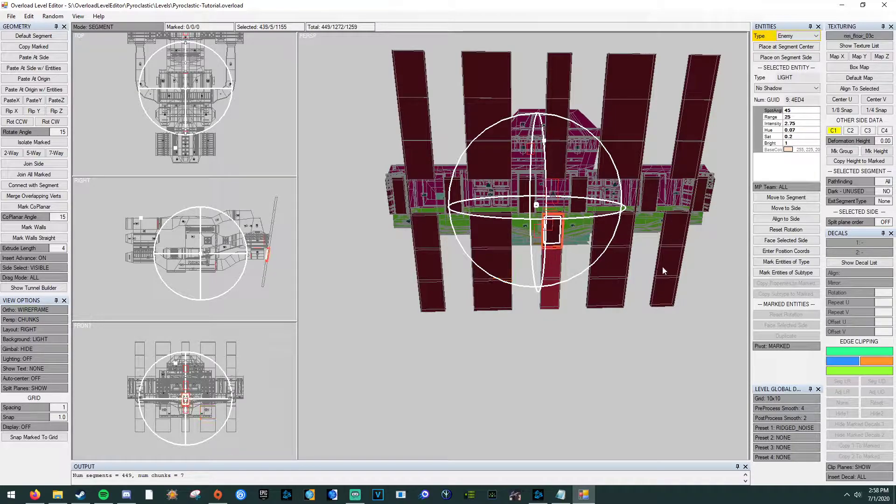
click(552, 235)
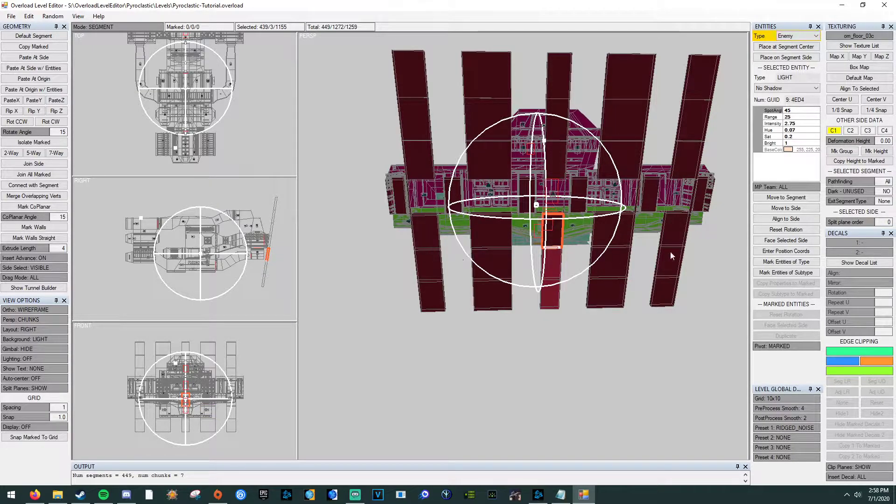
click(846, 222)
Set the split plane order to 1 on side 3 of segment 163, the floor between the upper room and the outer structure
click(547, 219)
mouse_move(546, 219)
right_down()
mouse_move(436, 211)
mouse_move(556, 193)
mouse_move(499, 189)
mouse_move(530, 220)
right_up()
click(530, 220)
key(Tab)
key(Tab)
key(Tab)
click(830, 224)
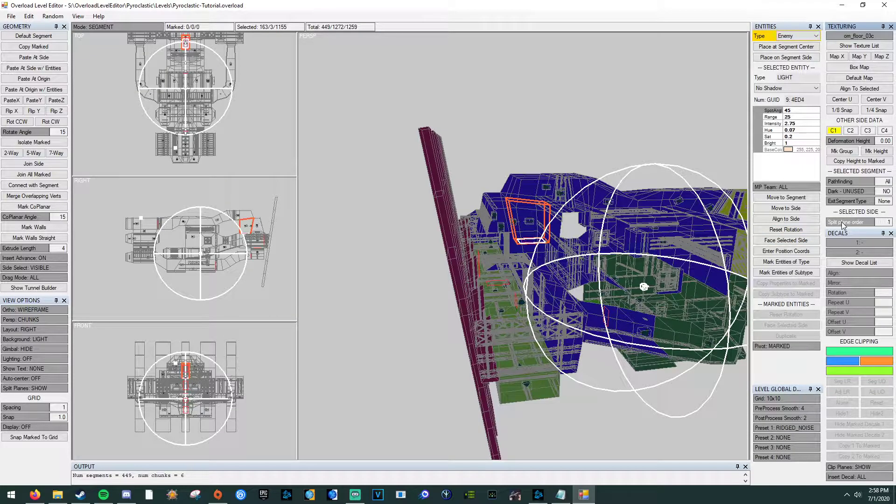
Try a split plane order of 1 on side 3 of segment 164, the neighbouring floor opening of the upper room
click(465, 239)
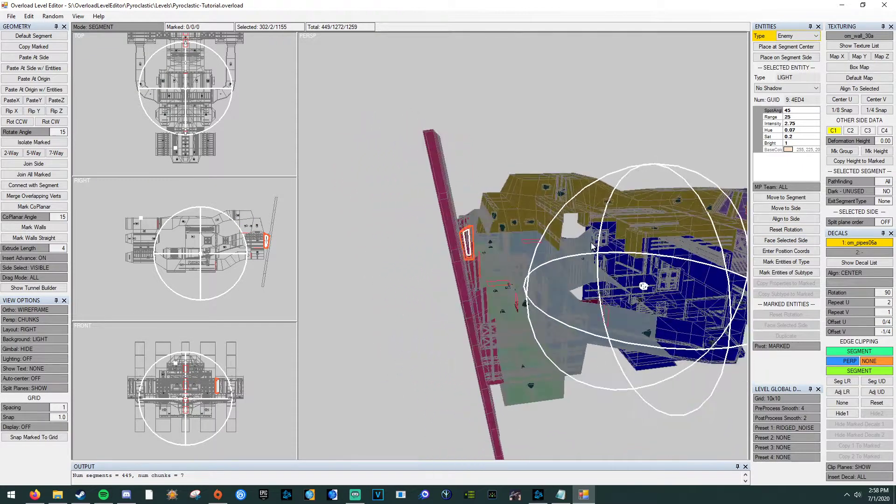
click(550, 192)
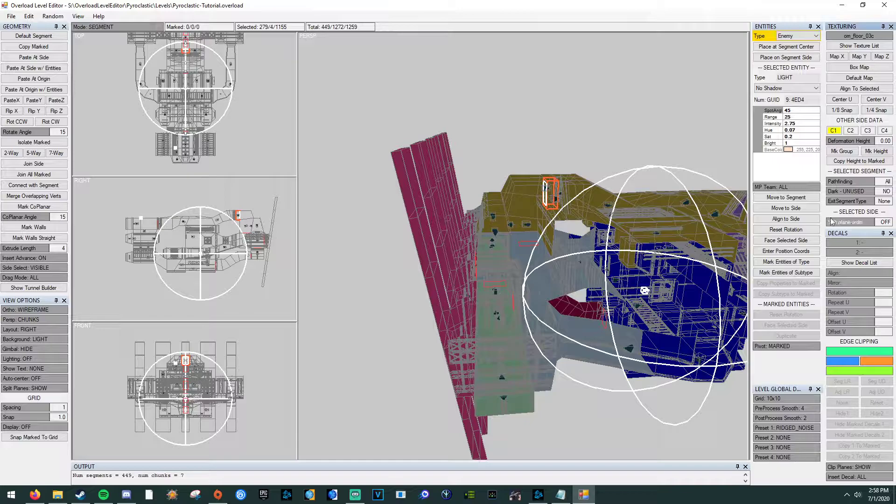
right_drag(517, 212, 547, 248)
click(534, 230)
key(s)
key(s)
key(s)
key(s)
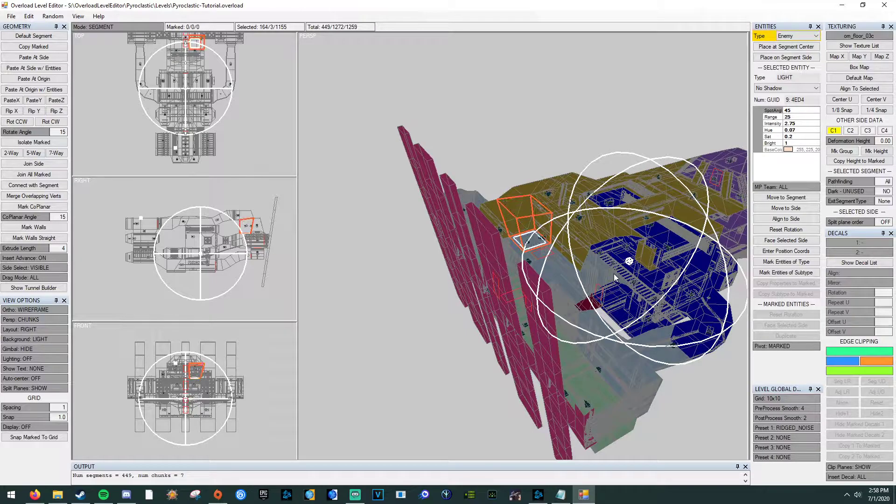
key(f)
mouse_move(578, 258)
right_down()
mouse_move(586, 265)
mouse_move(666, 249)
mouse_move(579, 257)
mouse_move(591, 252)
right_up()
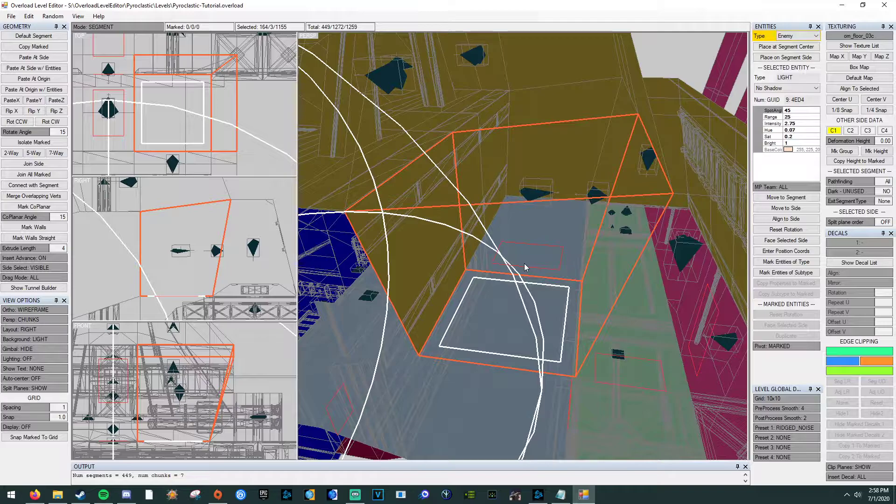
right_drag(525, 263, 467, 239)
click(854, 222)
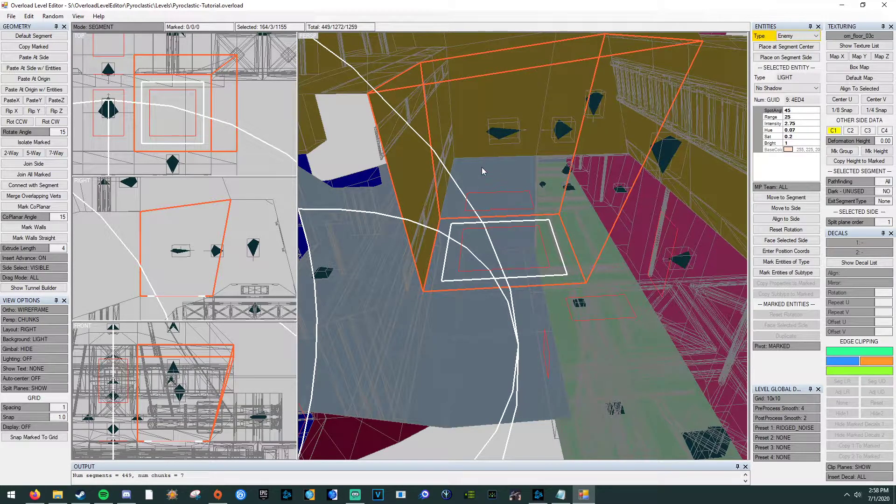
click(847, 223)
Set the split plane order to 1 on side 4 of segment 279, where the upper tunnel meets the upper room
click(438, 146)
middle_drag(425, 131, 430, 169)
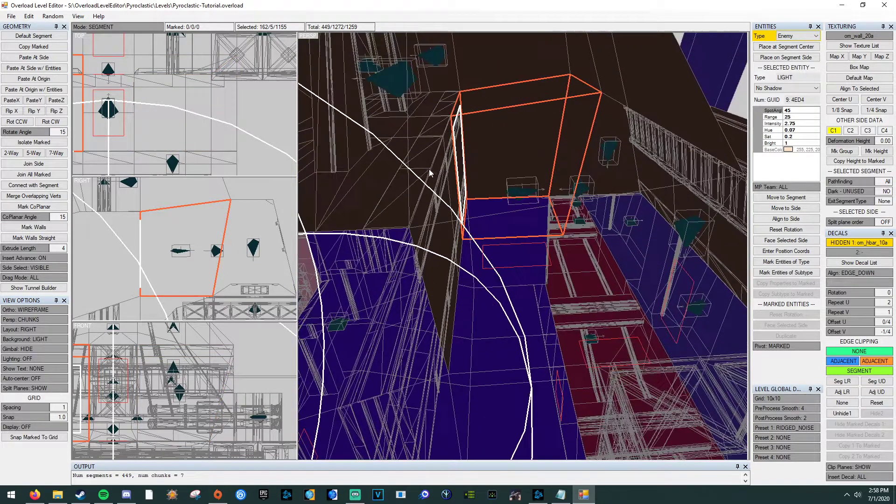
click(436, 117)
click(857, 222)
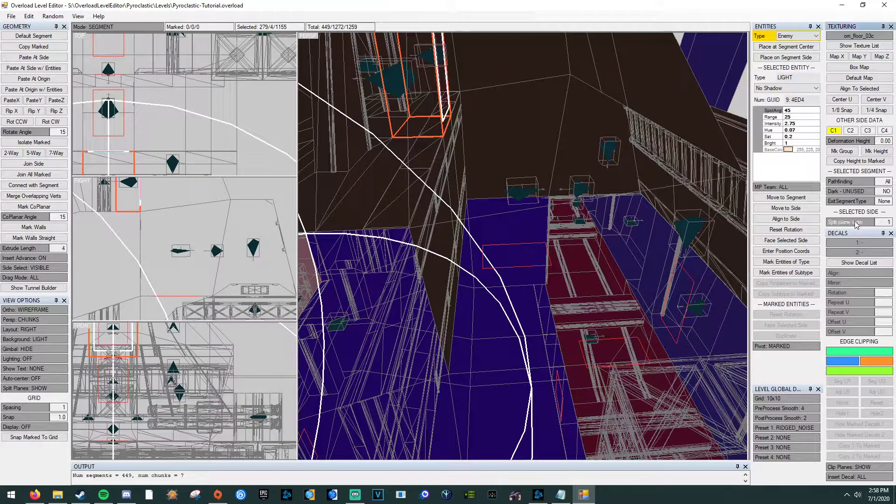
Assign a split plane order to side 5 of segment 22, where the sloped upper tunnel meets the area above the main room
scroll(489, 206, down, 2)
click(486, 217)
middle_drag(485, 217, 513, 181)
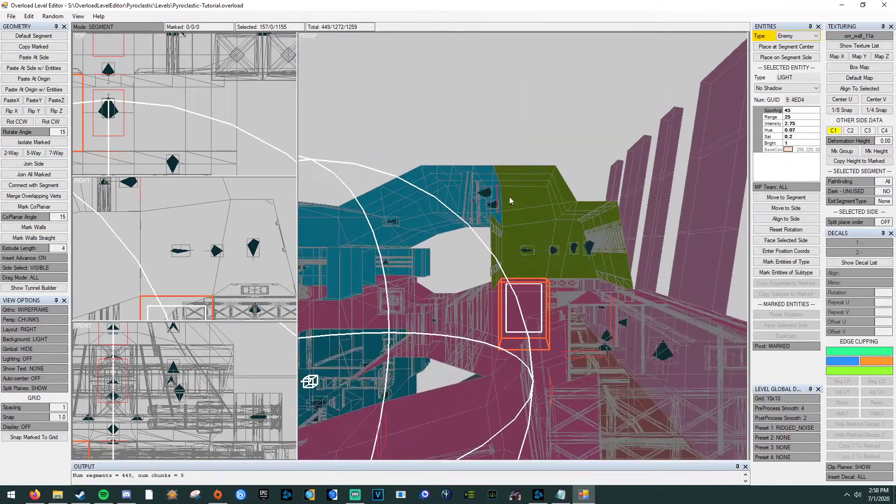
middle_drag(538, 232, 530, 259)
click(529, 262)
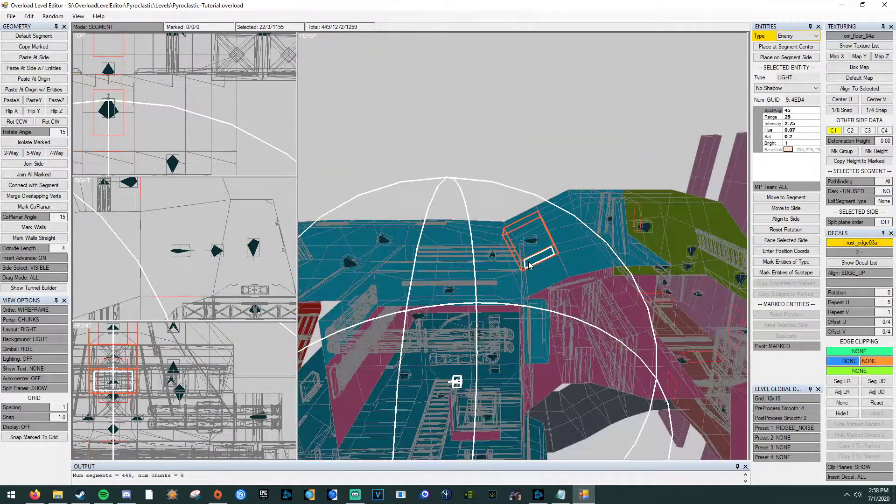
click(529, 265)
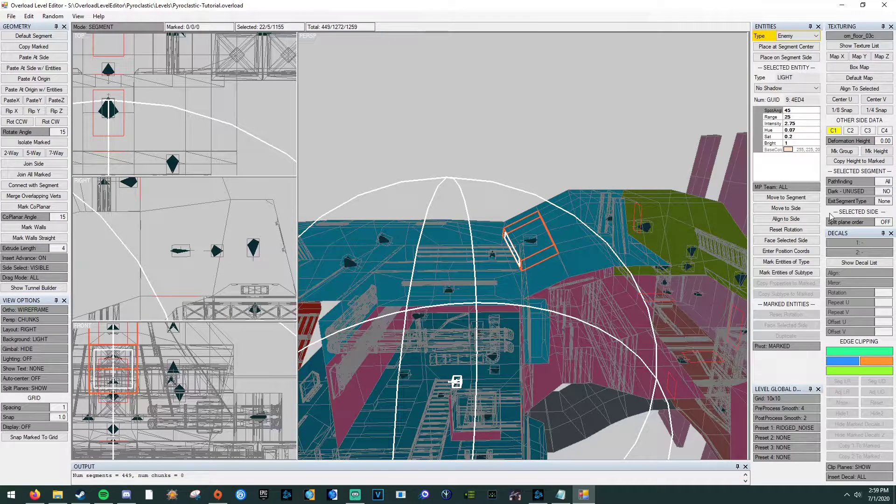
Assign a split plane order to side 3 of segment 343, between the upper end room and the room below it
click(432, 247)
middle_drag(432, 247, 533, 234)
middle_drag(425, 222, 396, 202)
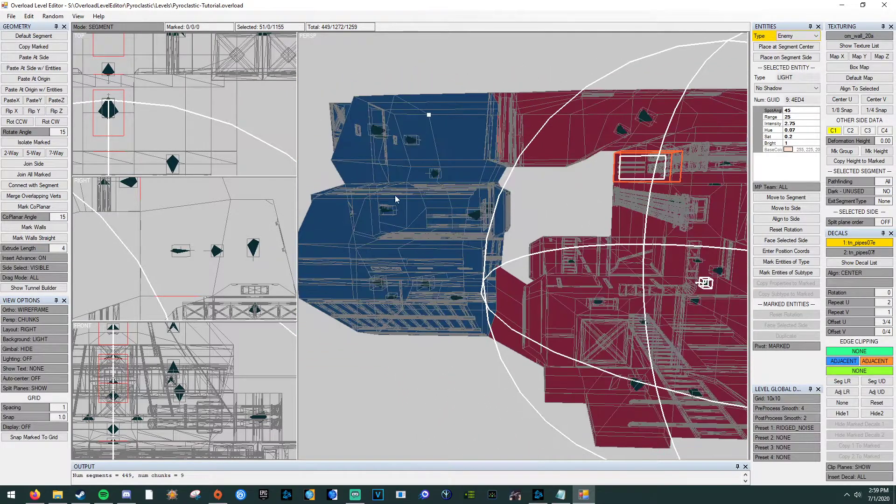
click(381, 173)
key(s)
key(s)
key(s)
key(s)
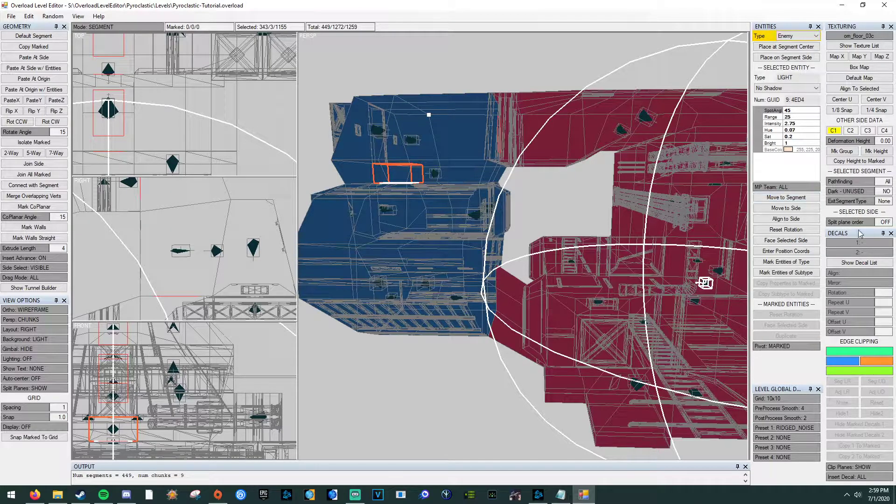
Examine the whole level's chunk division, comparing the main room, tunnels, end rooms and outer structure
click(420, 186)
middle_drag(415, 180, 551, 153)
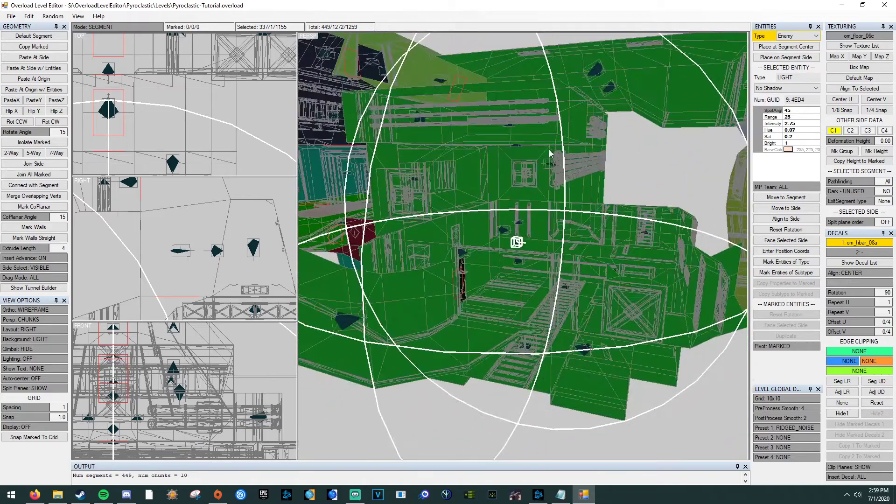
scroll(550, 153, down, 5)
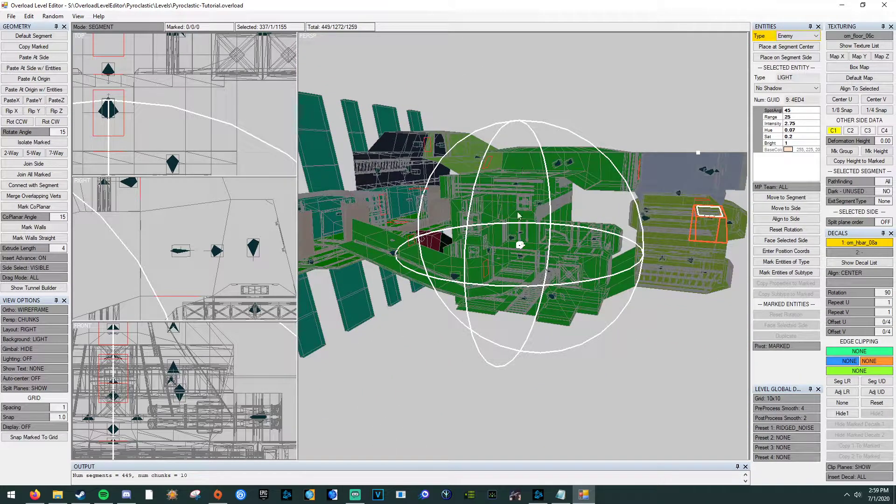
middle_drag(481, 178, 491, 178)
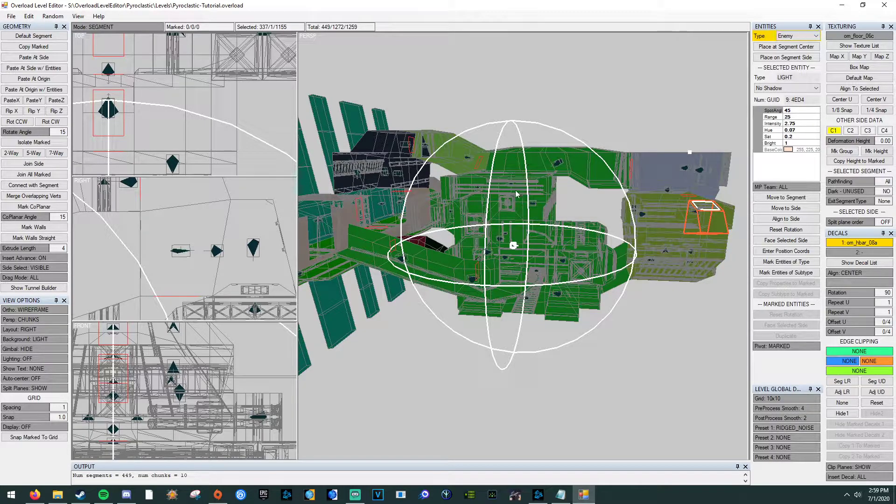
scroll(527, 191, up, 1)
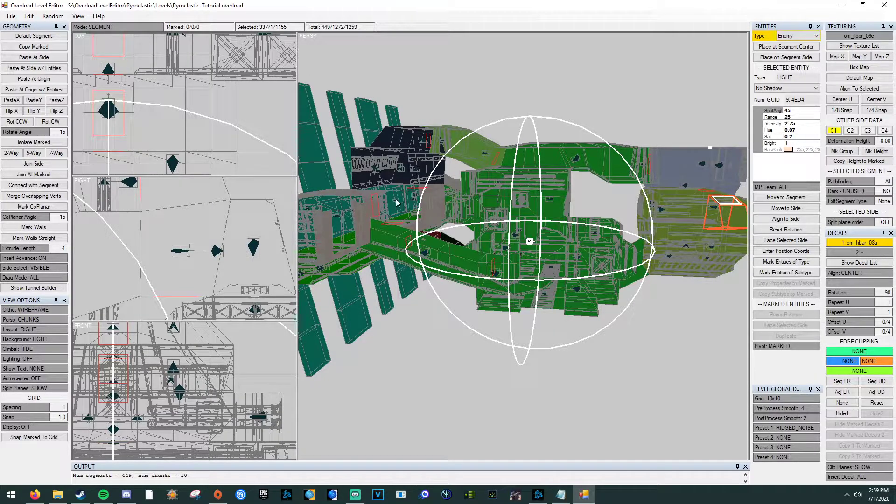
right_drag(422, 228, 457, 198)
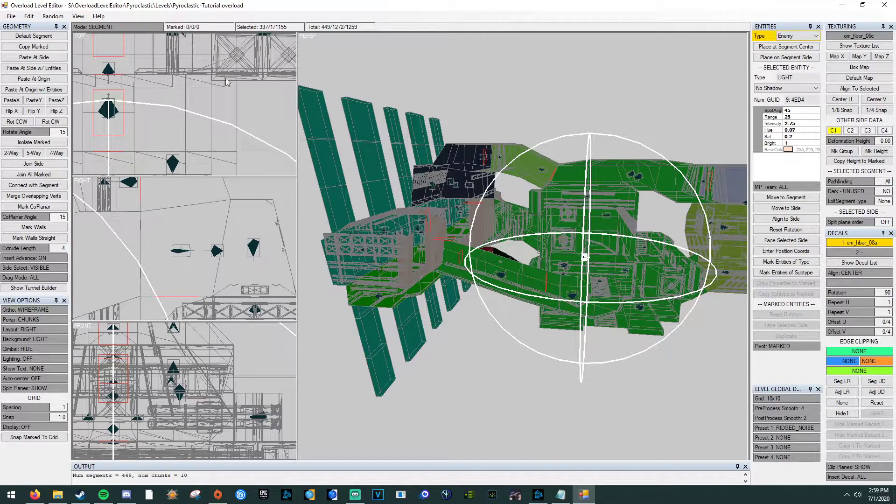
right_drag(537, 154, 485, 174)
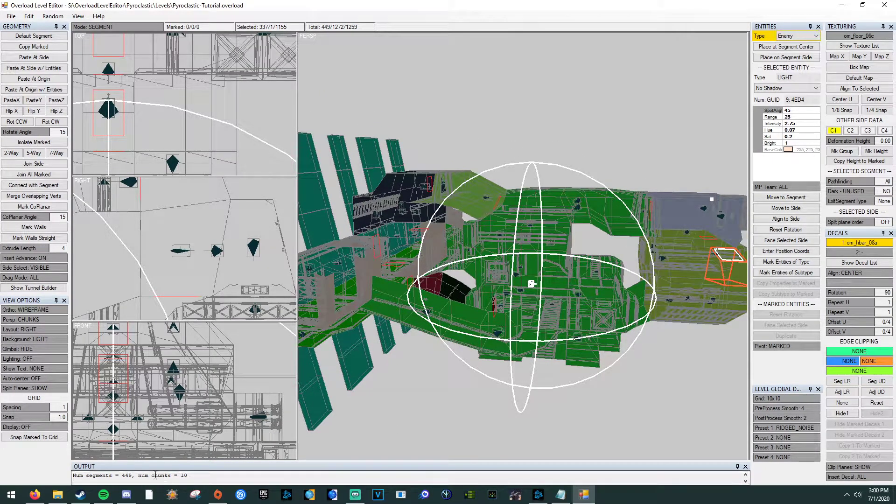
Select side 2 of segment 67 in the main room and inspect how the surrounding tunnels and end rooms are divided into chunks
click(543, 290)
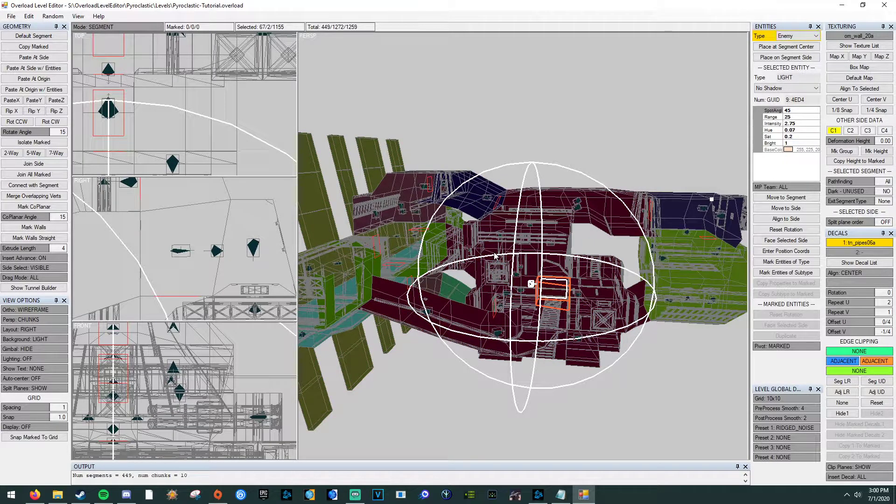
middle_drag(461, 237, 465, 209)
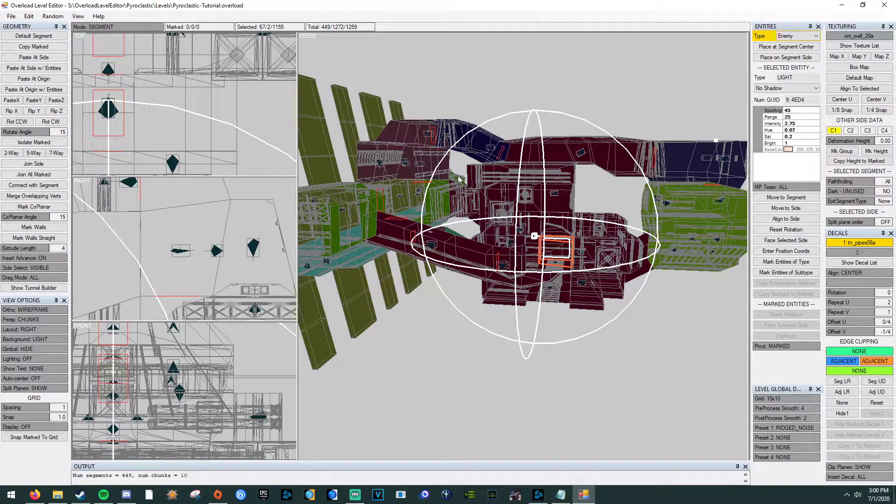
right_drag(459, 177, 472, 186)
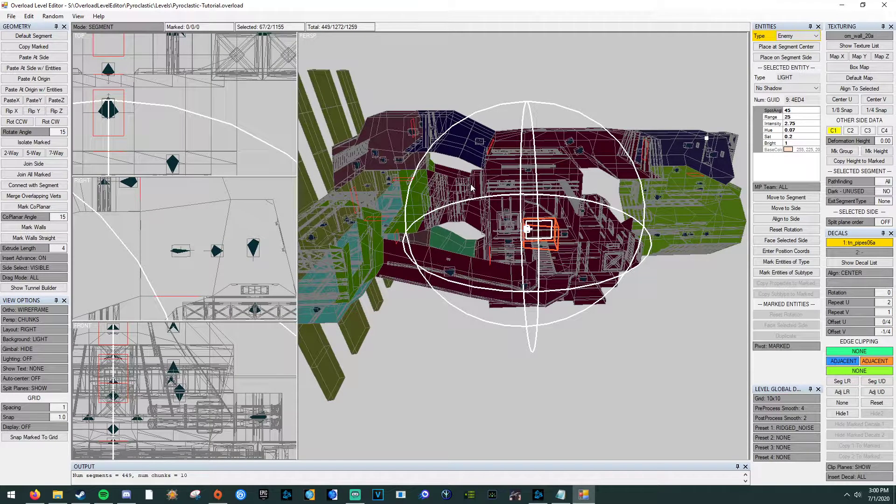
right_drag(471, 184, 536, 165)
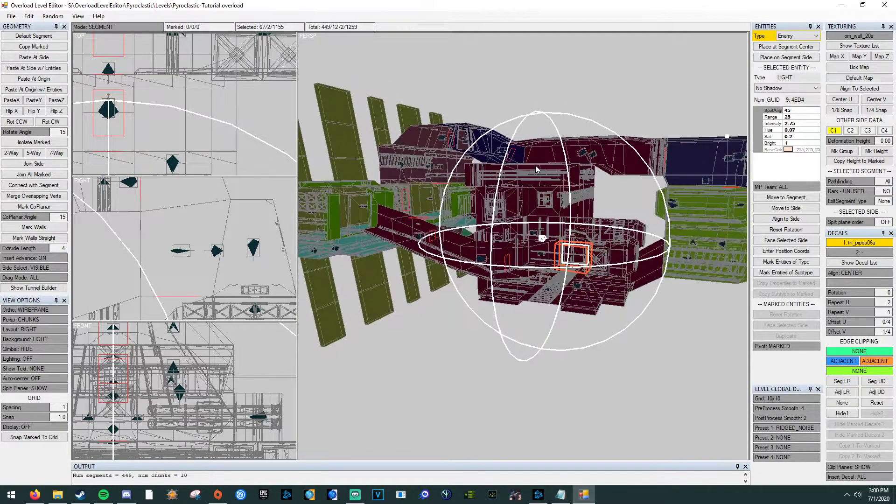
scroll(535, 166, down, 3)
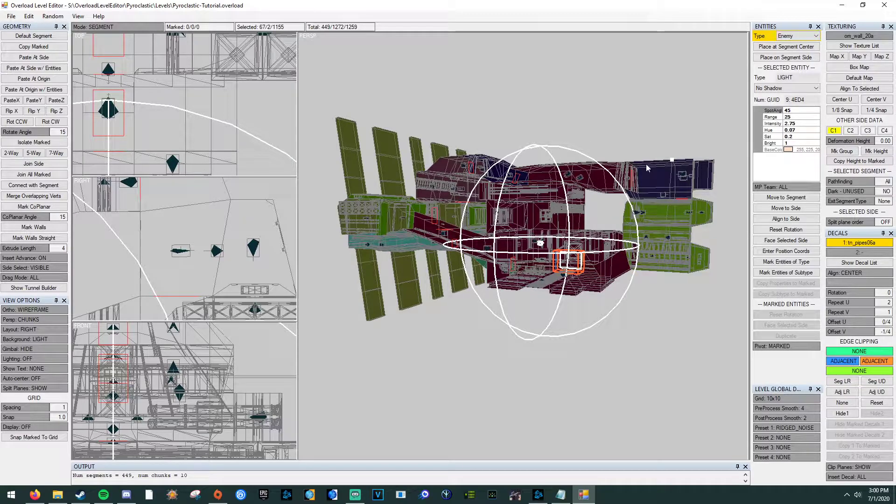
right_drag(561, 130, 582, 129)
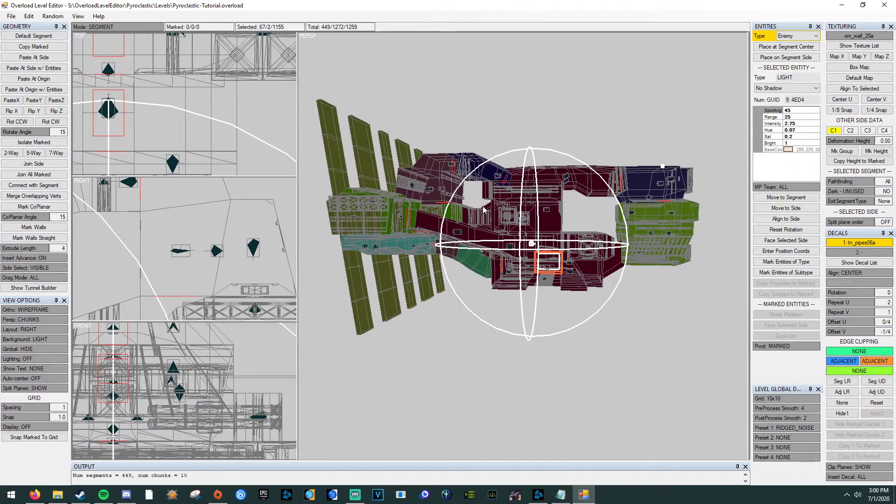